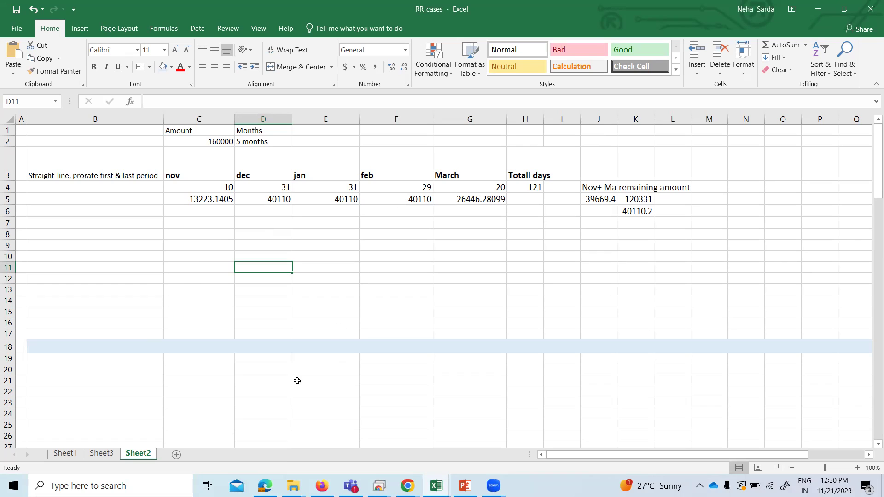
- Examine the day-based proration formulas behind the November and March amounts in row 5
click(217, 200)
double_click(217, 200)
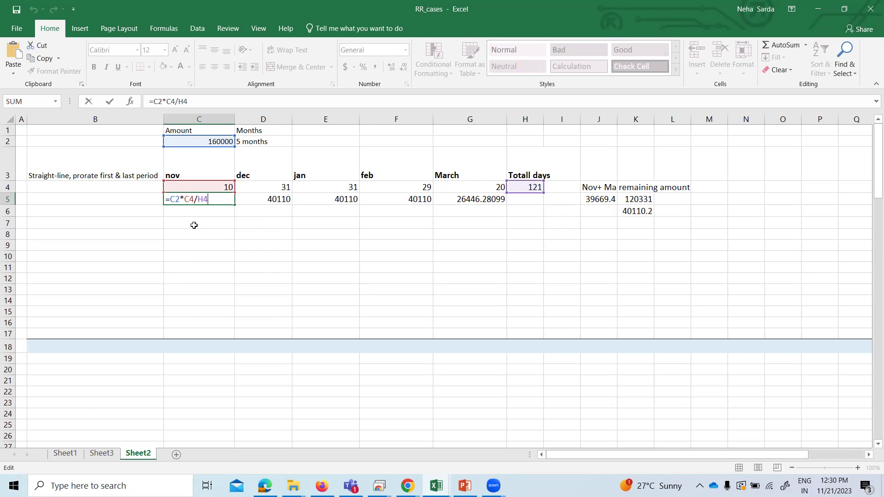
key(ctrl+Return)
key(Right)
key(Right)
key(Right)
key(Right)
key(Right)
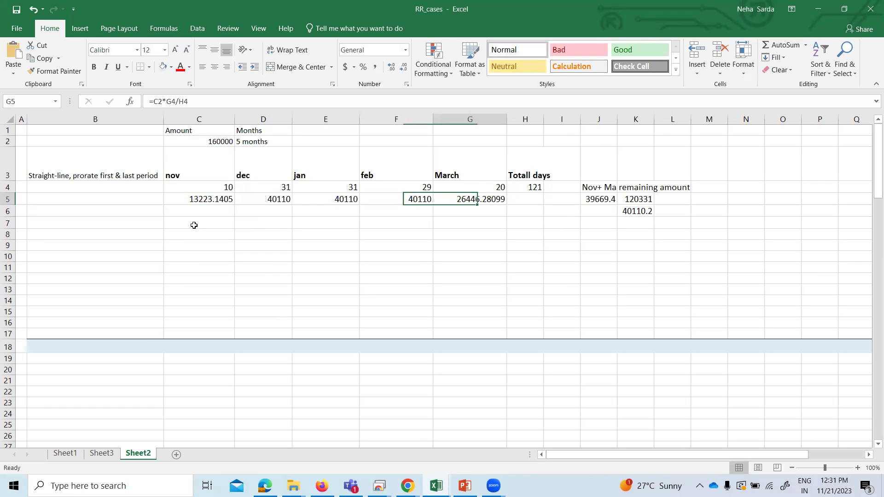
key(Left)
key(F2)
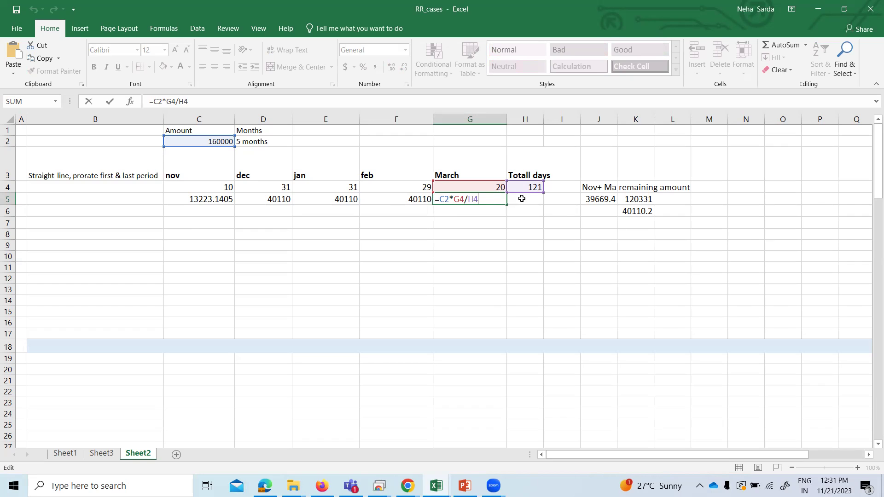
key(ctrl+Return)
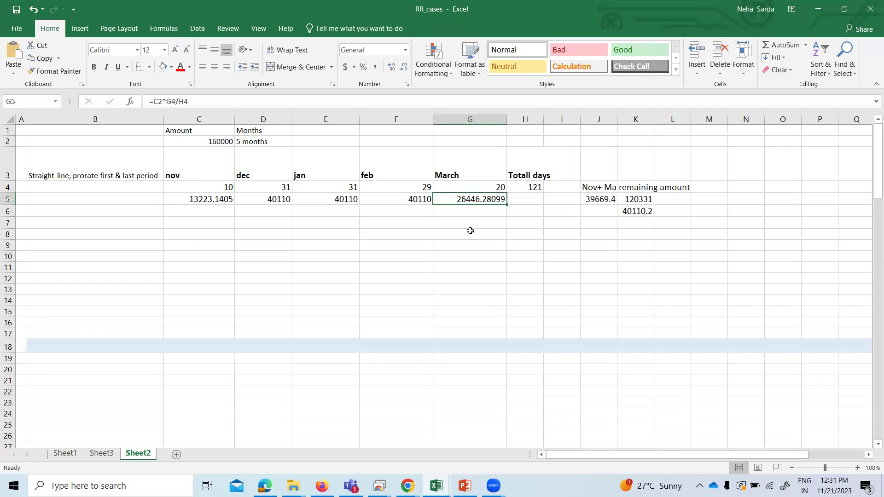
- Examine the December amount and the formula in J5 that adds the November and March amounts
click(277, 201)
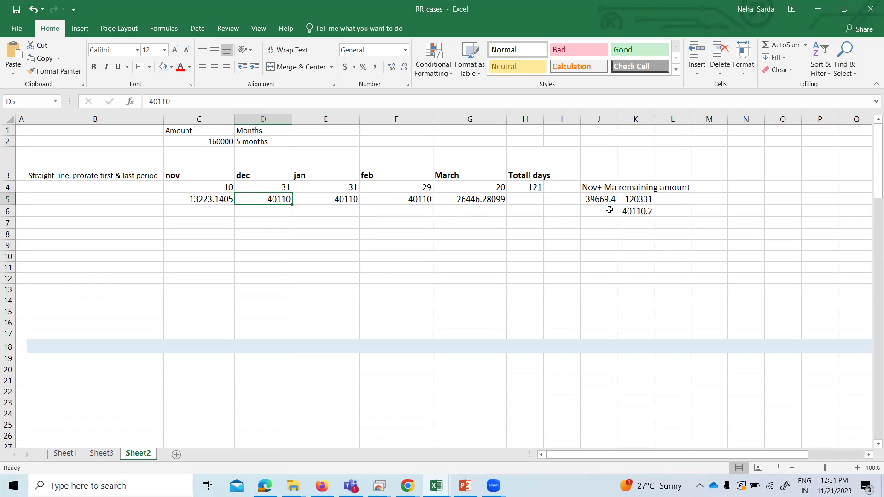
click(589, 201)
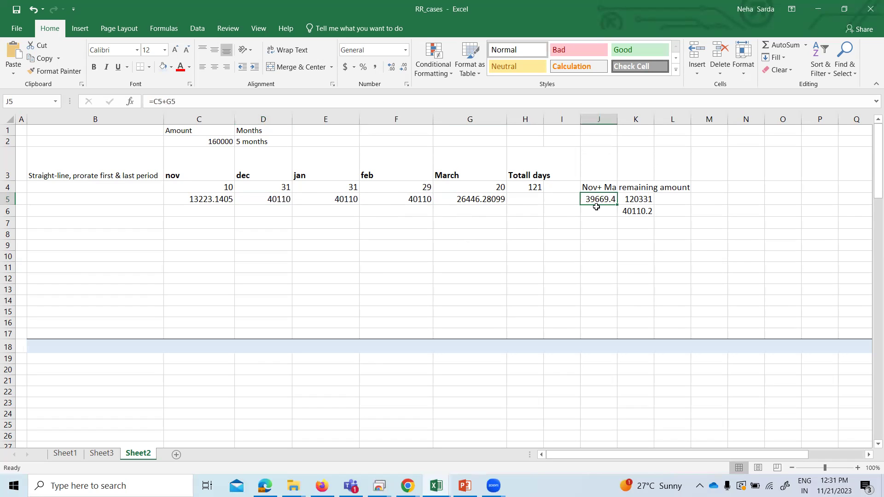
key(F2)
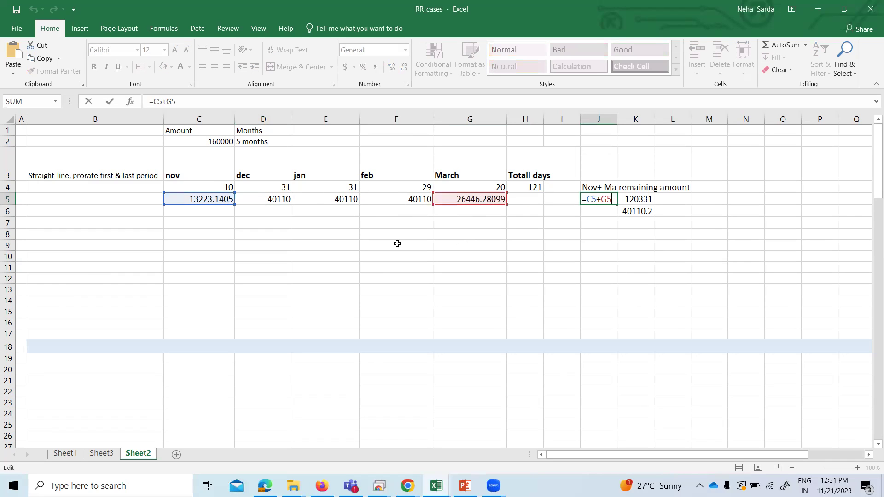
text(`)
key(Escape)
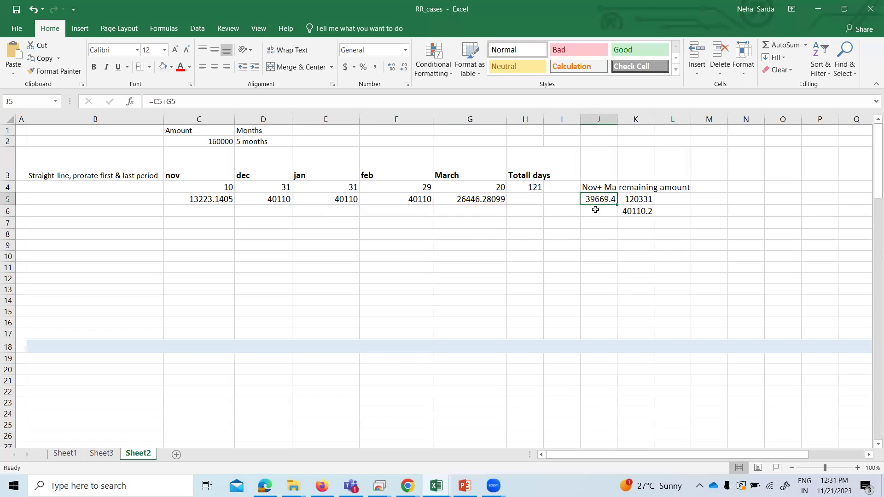
- Examine how K5 and K6 derive the remaining amount from the total and split it across December, January and February
click(222, 143)
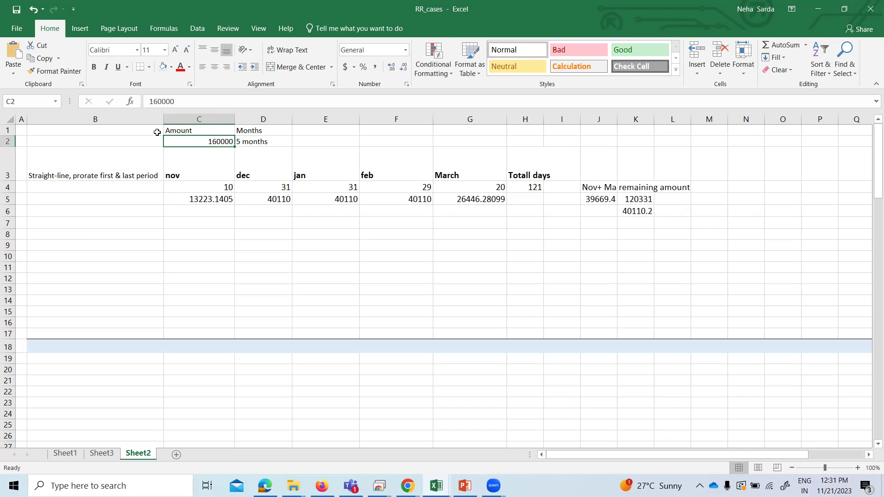
click(638, 200)
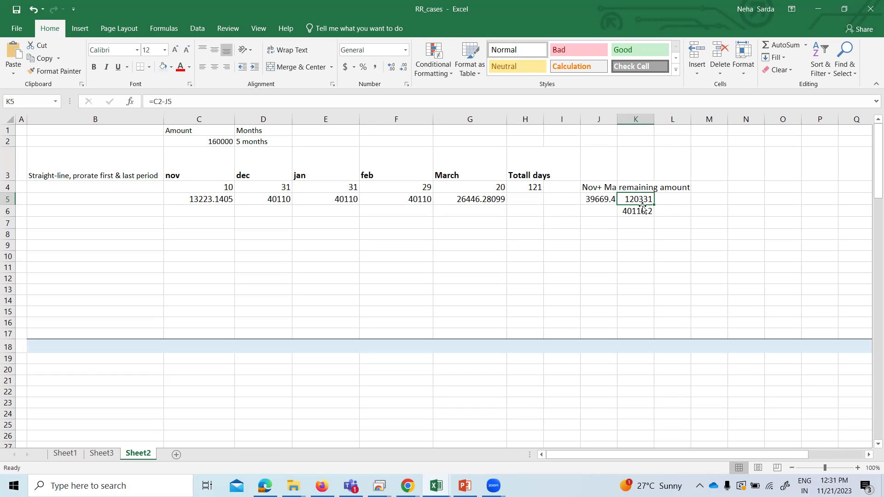
click(645, 220)
double_click(645, 211)
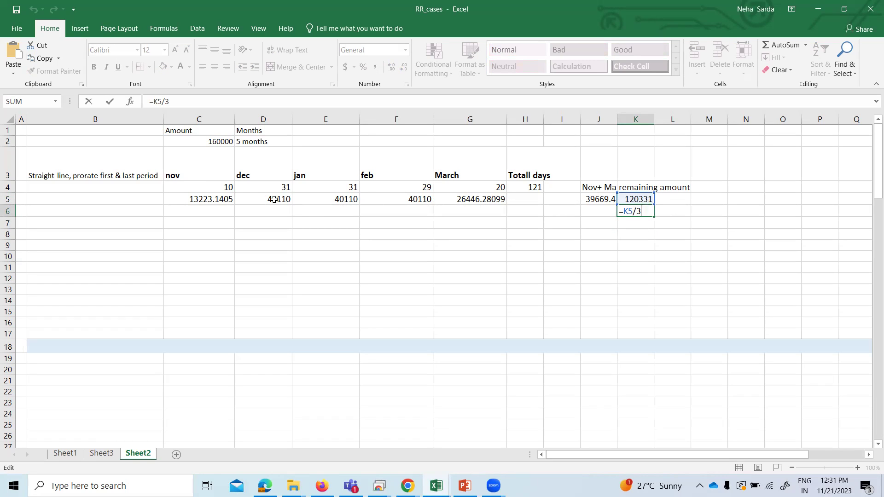
click(681, 224)
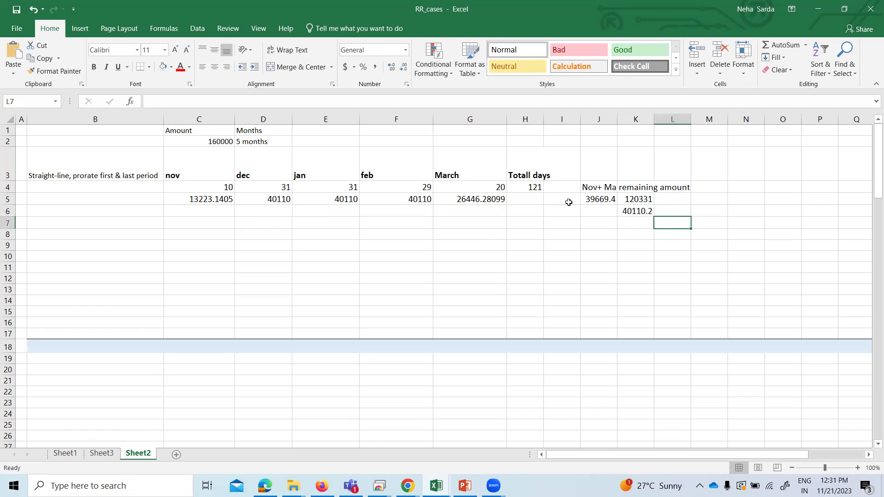
drag(259, 215, 415, 210)
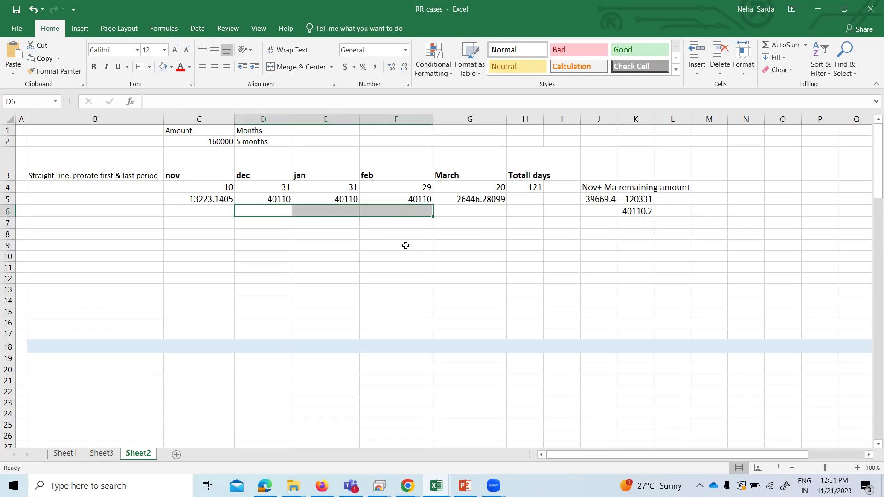
click(406, 246)
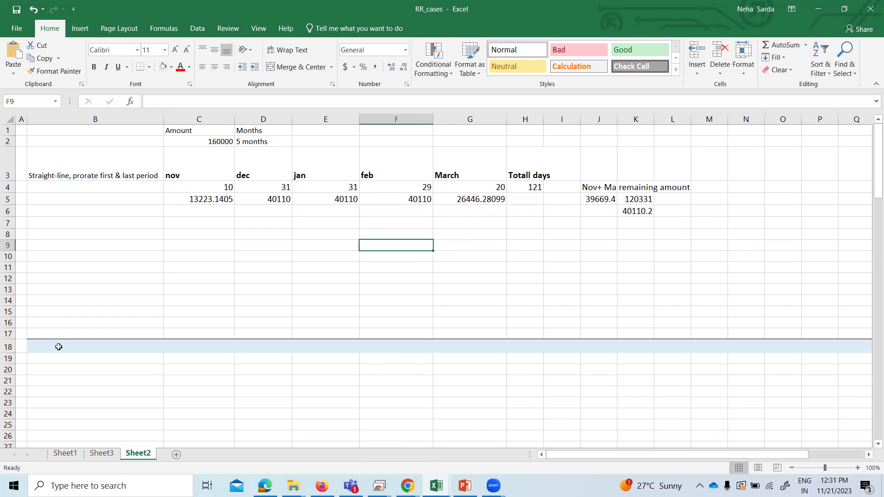
- Switch to NetSuite in Chrome, discard the unsaved sales order by going to the home page, and start a new sales order
mouse_move(408, 486)
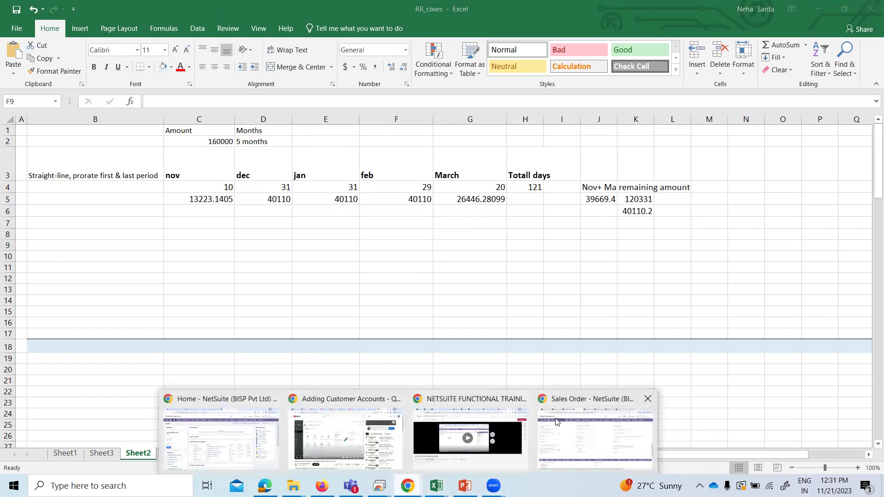
click(617, 415)
click(83, 94)
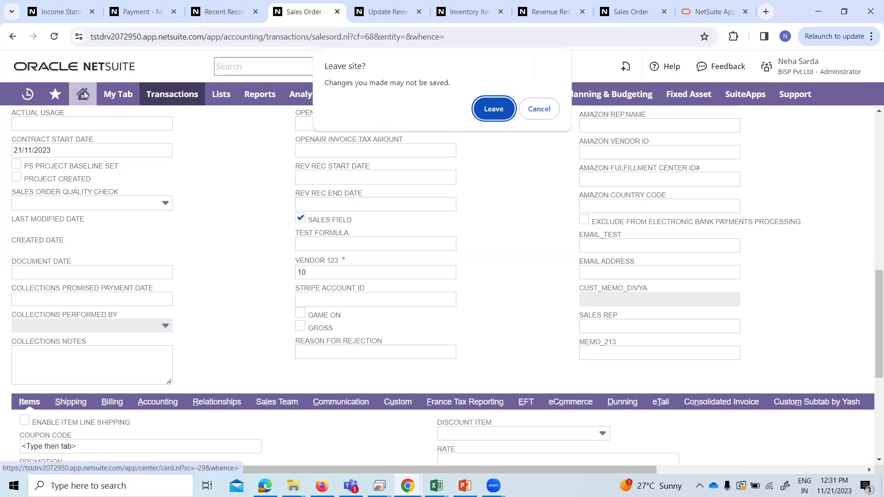
click(493, 110)
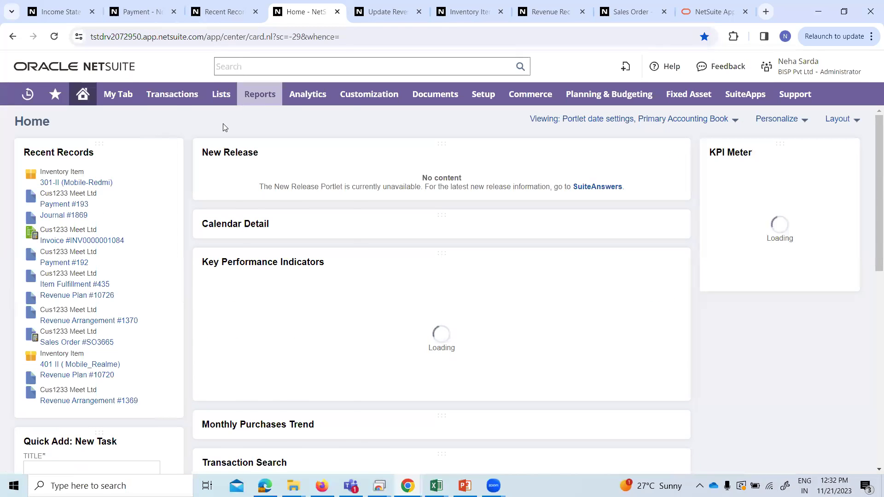
mouse_move(177, 94)
mouse_move(189, 212)
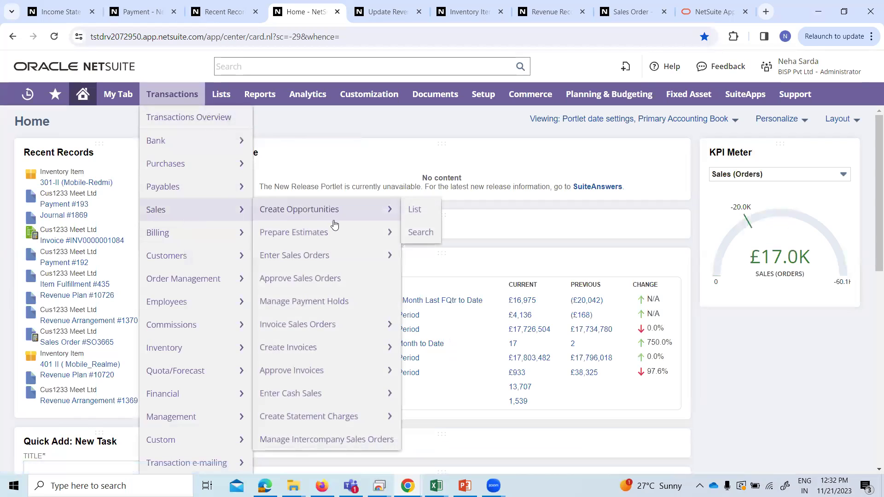
click(297, 257)
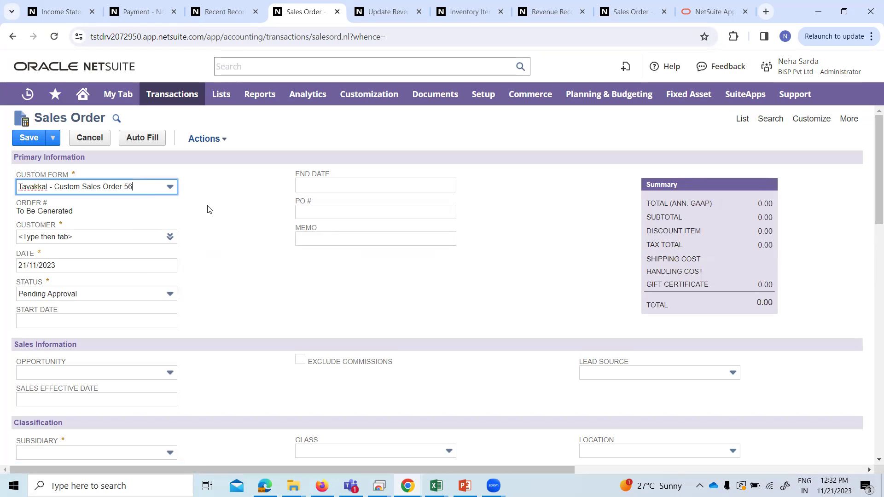
- Set the sales order's custom form to Standard Sales Order and choose Aisha Ltd as the customer
click(153, 191)
click(114, 256)
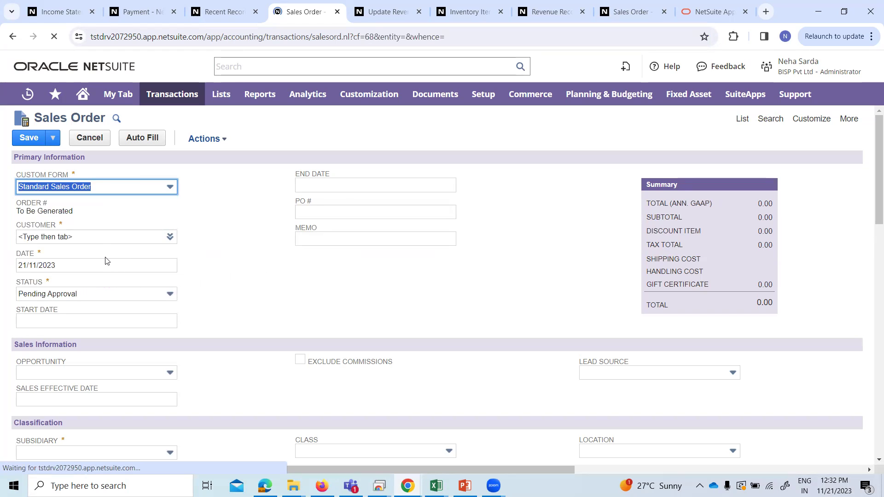
click(99, 239)
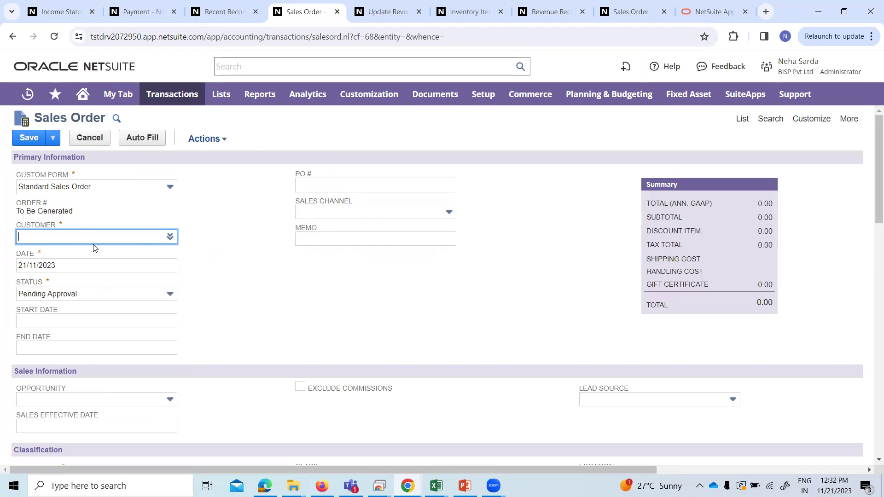
key(BackSpace)
text(sha)
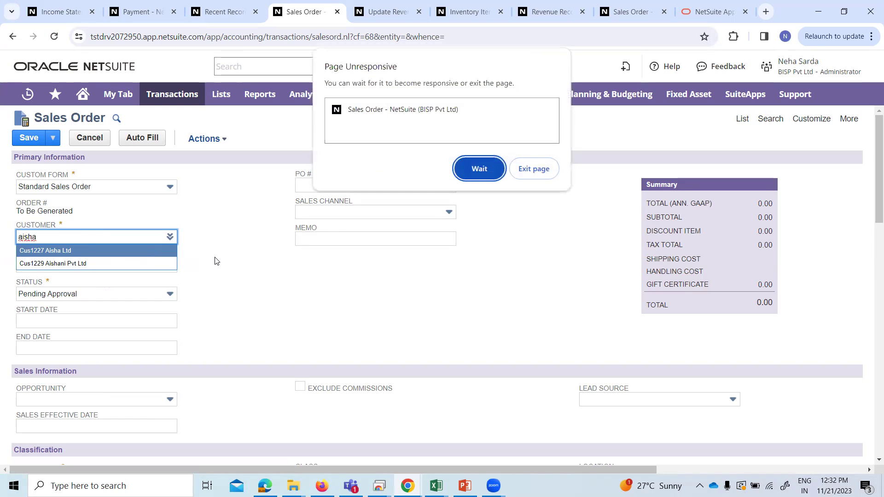
click(479, 169)
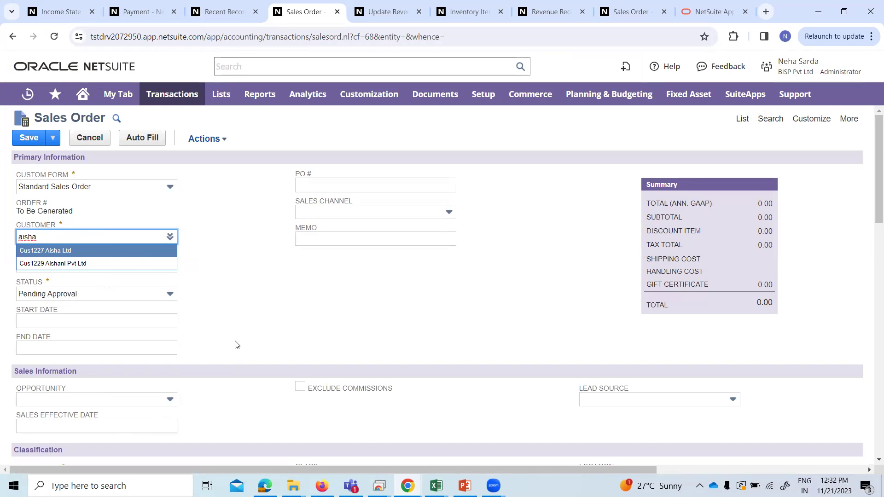
key(Return)
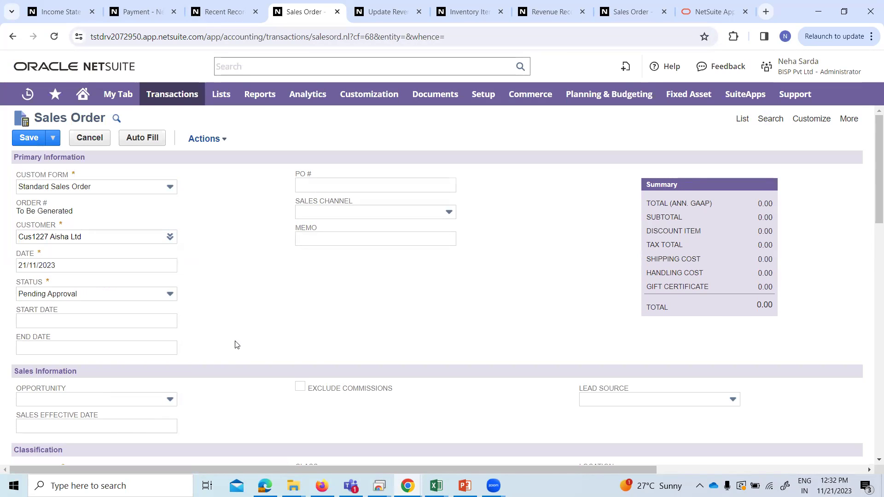
- Set the sales order's Currency List field to Inr
scroll(214, 329, down, 3)
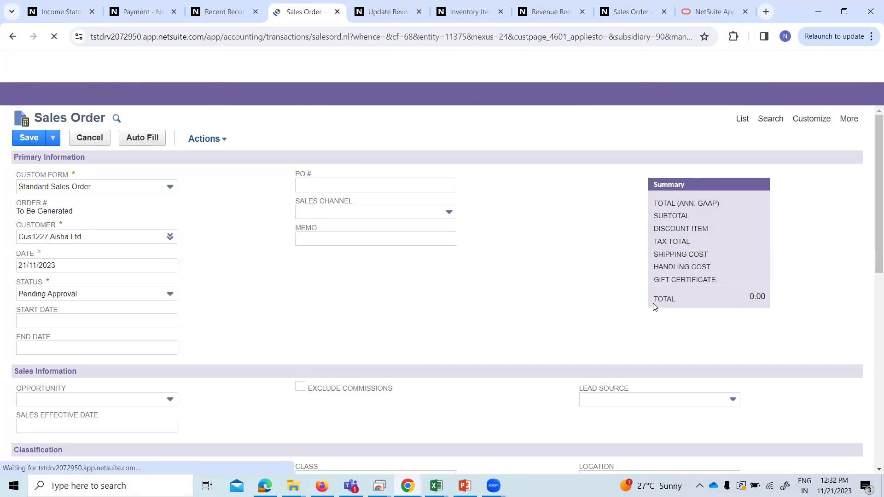
scroll(479, 304, down, 4)
click(628, 245)
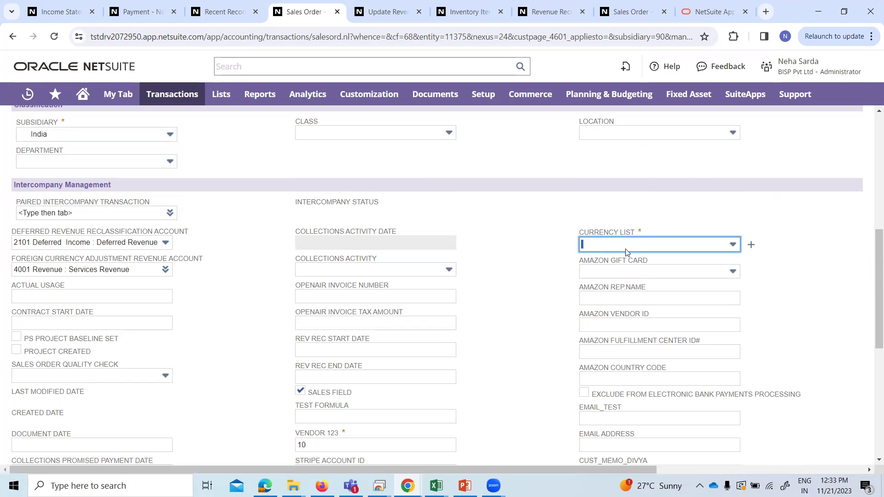
click(662, 244)
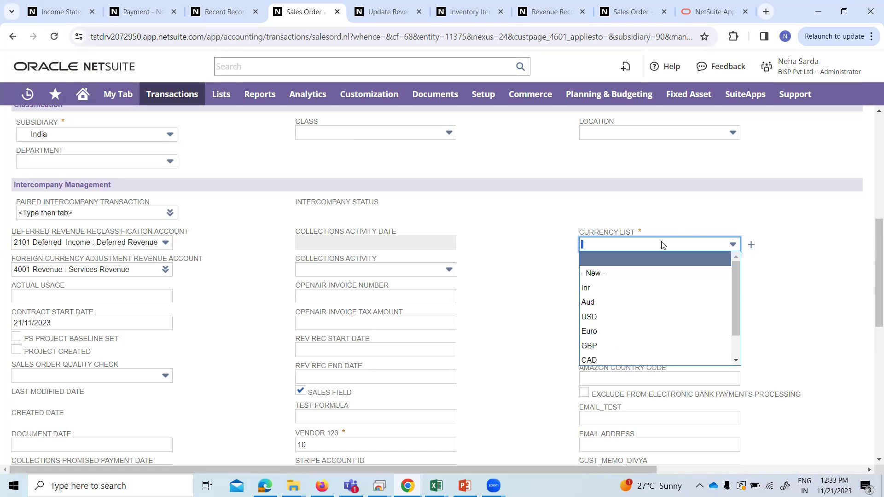
click(642, 290)
- Enter item 301-II (Mobile-Redmi) on the first line of the order's items
scroll(539, 317, down, 8)
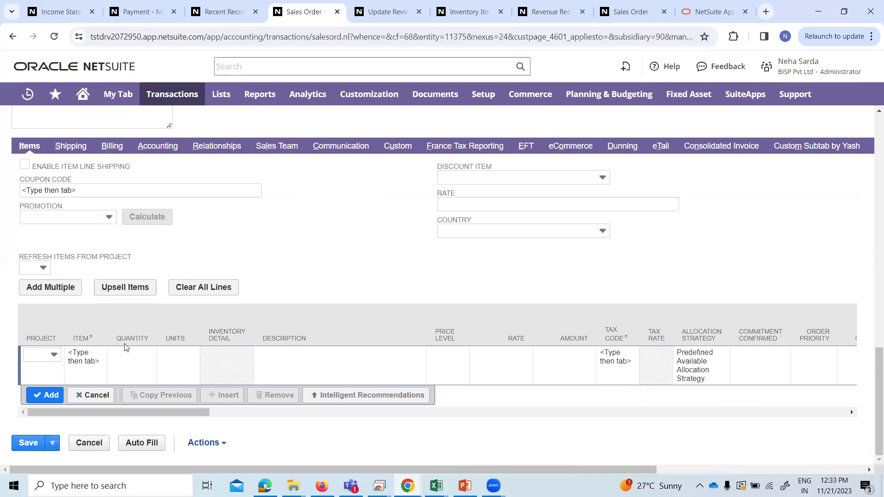
click(77, 363)
text(301)
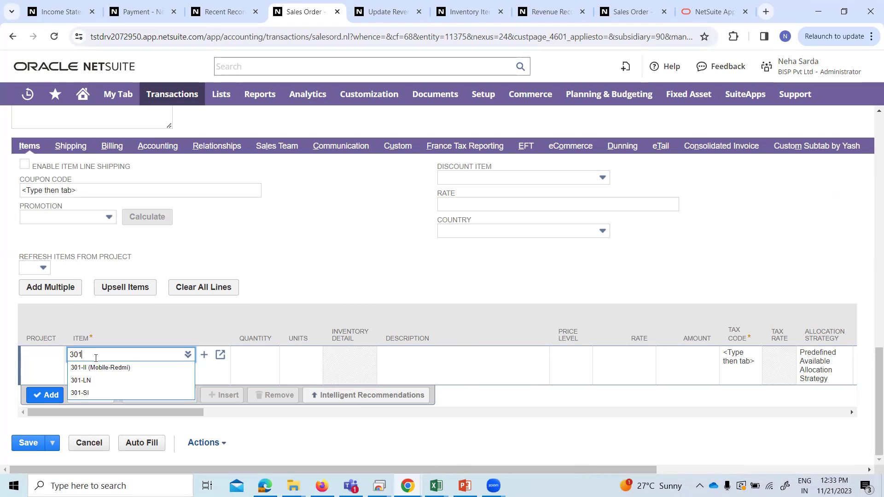
click(99, 367)
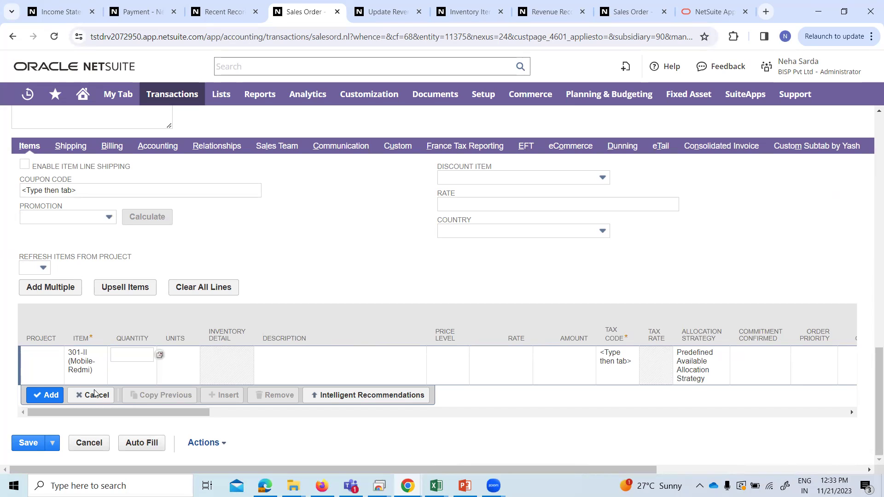
key(Tab)
key(Tab)
key(Tab)
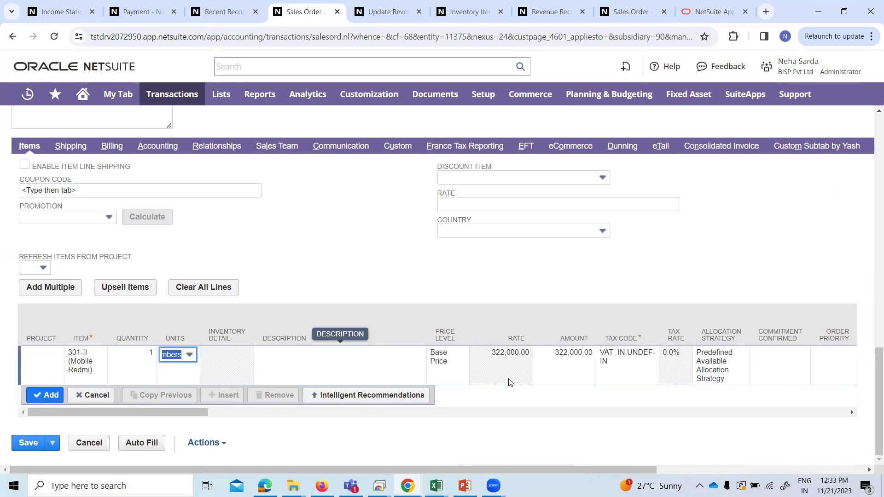
- Set the price level of the 301-II (Mobile-Redmi) line to Custom and open its rate for entry
click(459, 355)
text(Price)
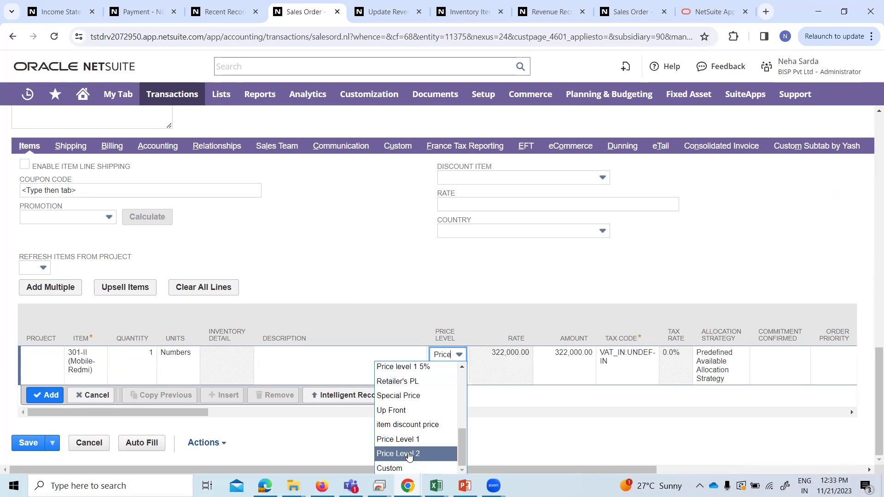
click(390, 469)
click(514, 367)
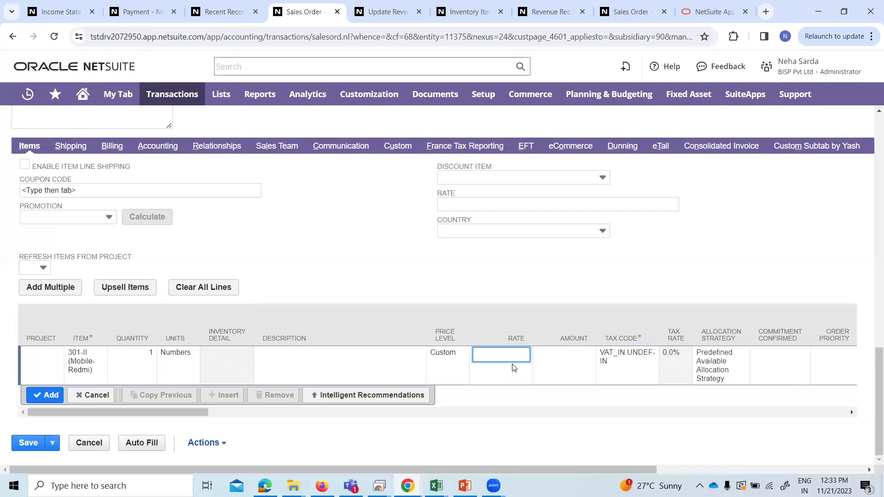
- Set the 301-II (Mobile-Redmi) line to quantity 4 at a rate of 40,000, consulting the Excel revenue calculation for the amount
click(153, 366)
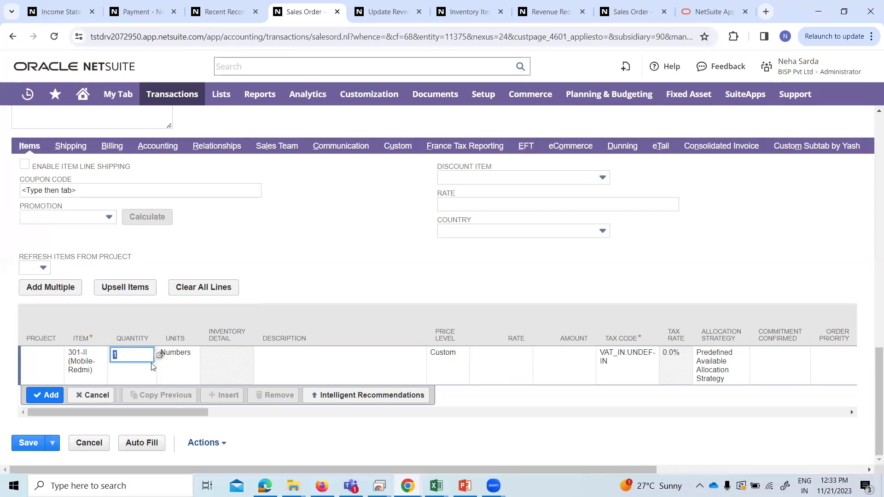
key(alt+Tab)
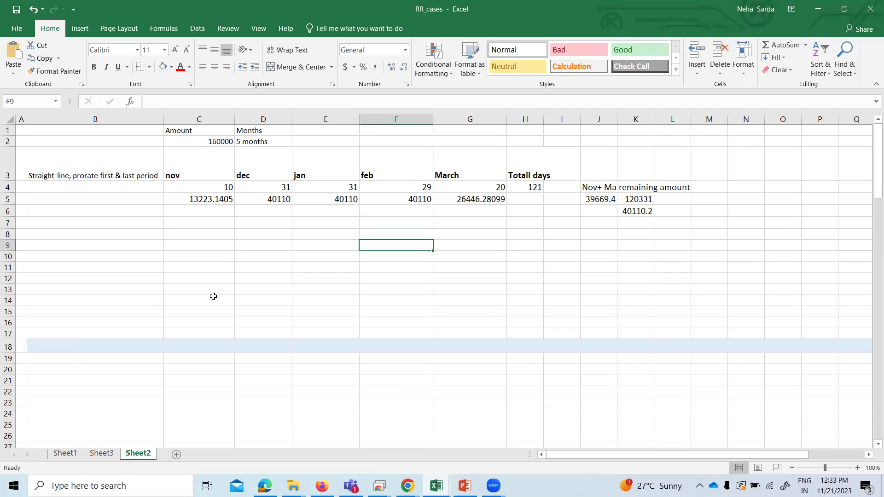
key(alt+Tab)
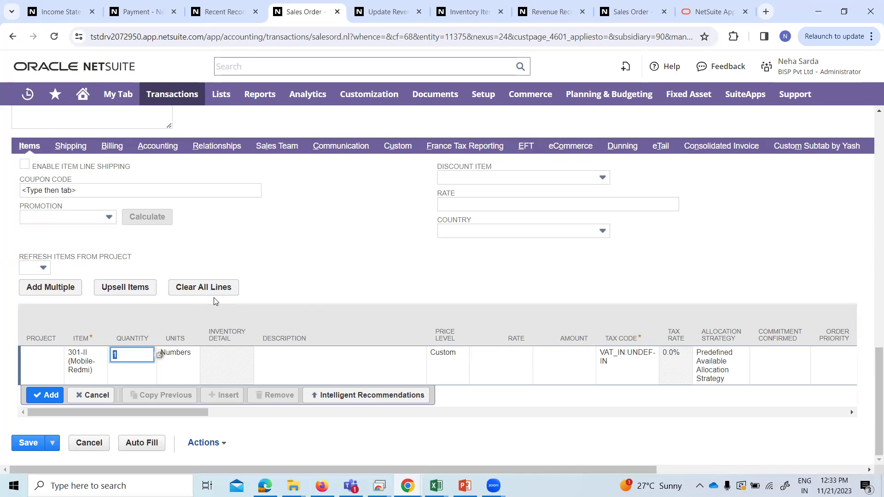
text(4)
key(Tab)
key(Tab)
key(Tab)
key(Tab)
text(4000)
key(Tab)
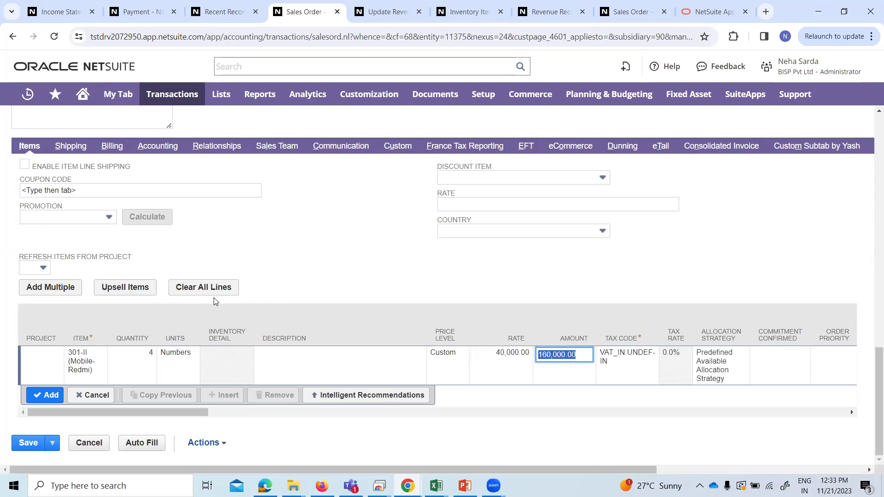
- Set the item line's revenue recognition start date to 21/11/2023
mouse_move(289, 468)
mouse_down()
mouse_move(364, 468)
mouse_move(289, 466)
mouse_up()
drag(191, 412, 386, 418)
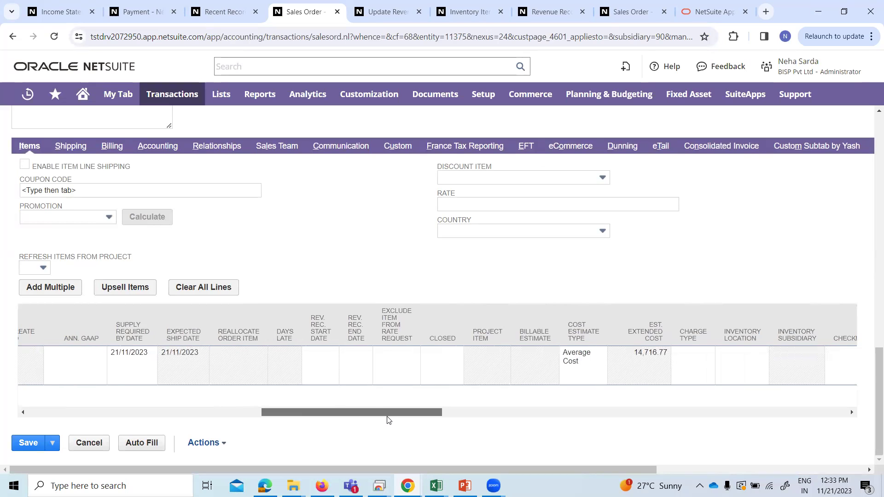
click(321, 358)
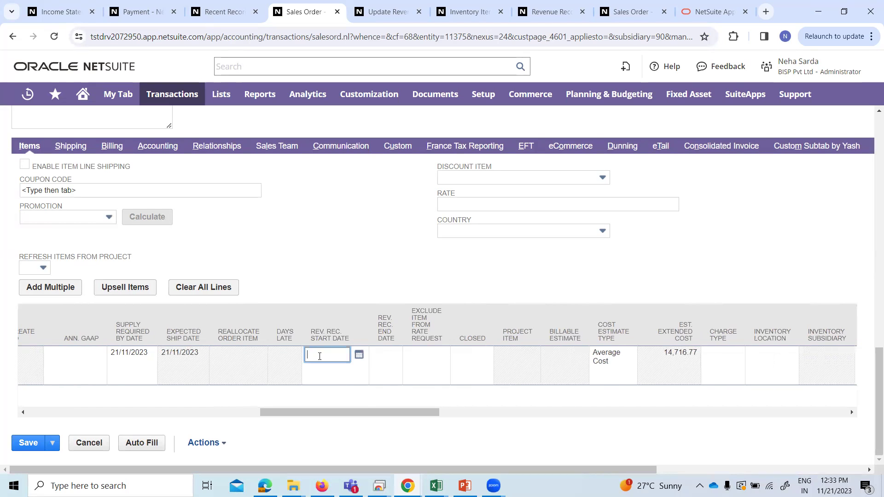
click(359, 356)
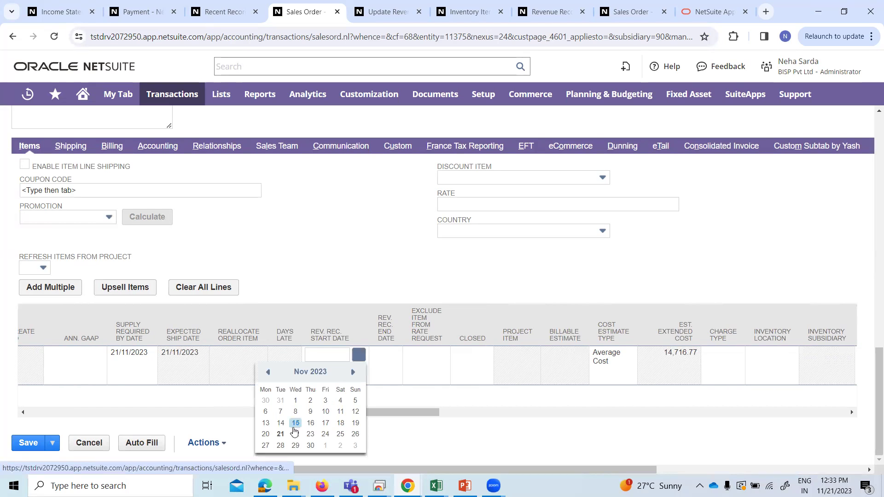
click(280, 435)
- Set the item line's revenue recognition end date to 20/03/2024
click(380, 361)
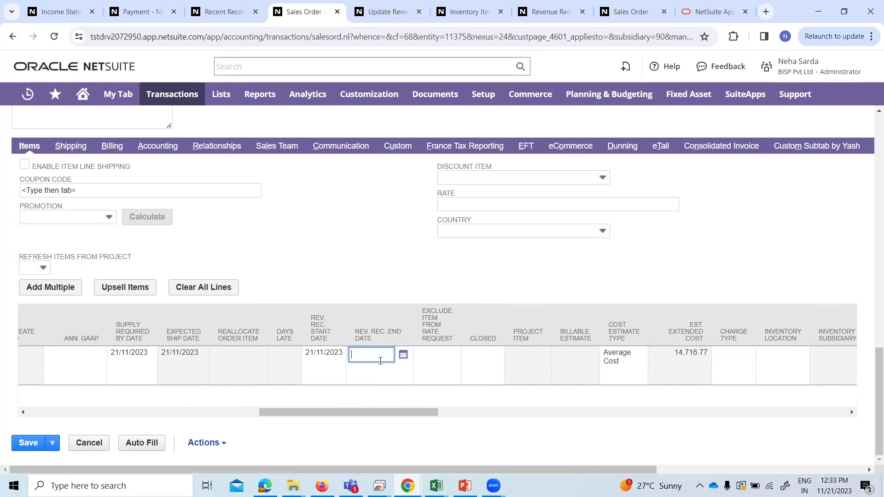
click(404, 355)
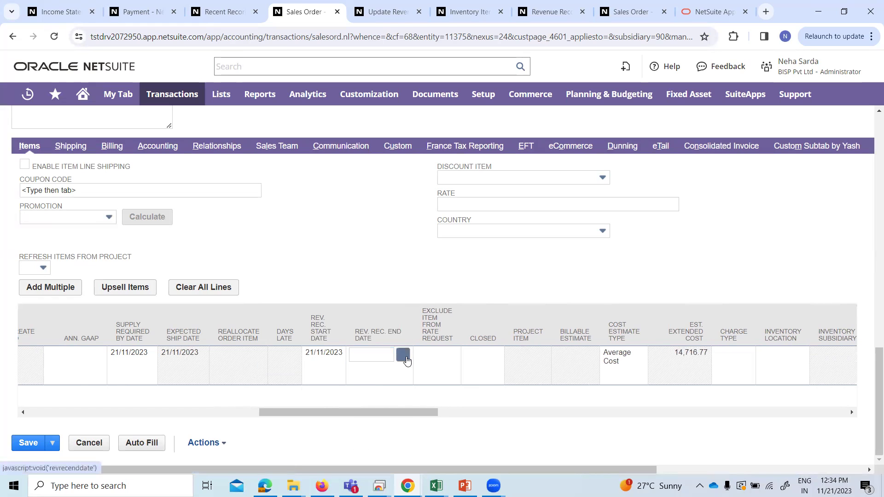
click(397, 372)
click(397, 372)
click(397, 372)
click(397, 372)
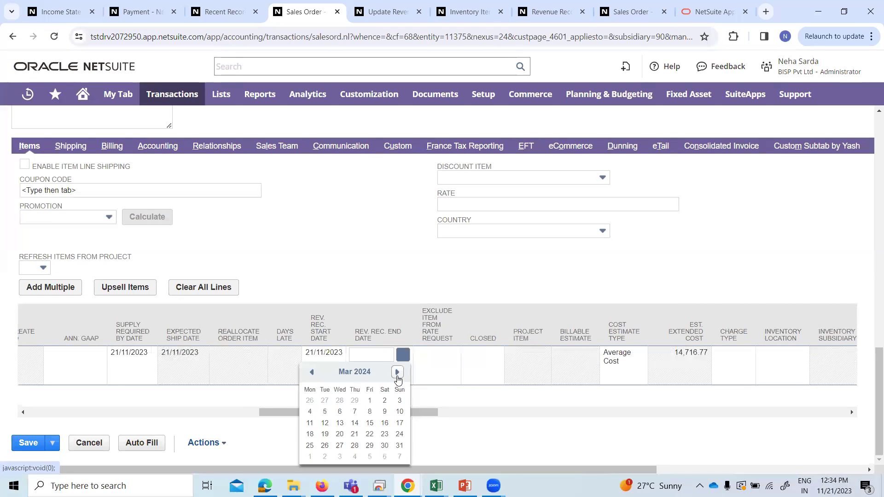
click(340, 435)
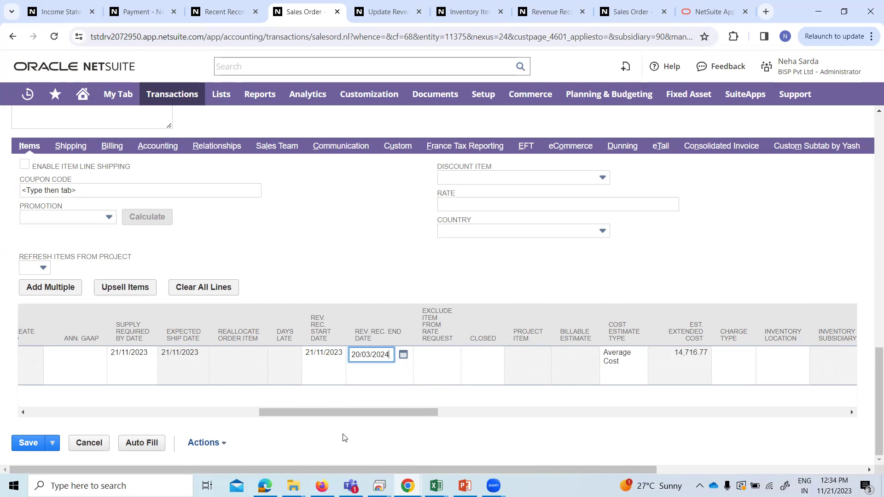
- Check the line's quantity, rate and amount, and save the sales order
drag(308, 413, 56, 408)
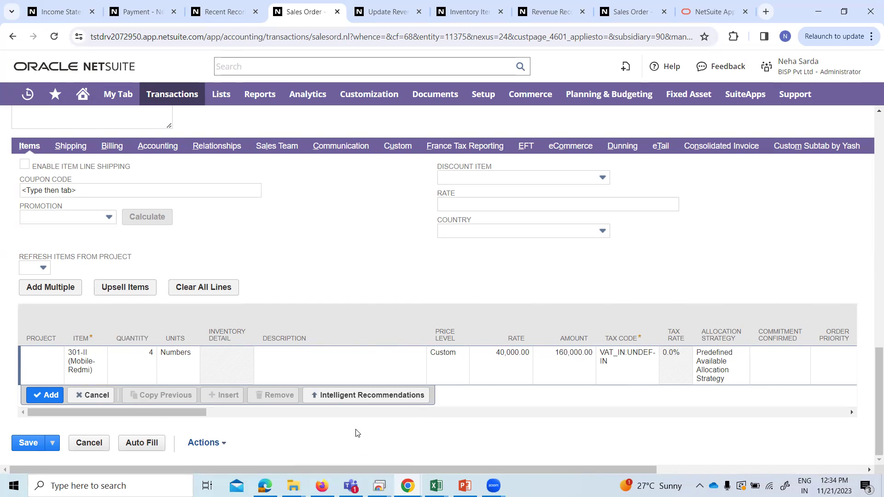
scroll(357, 429, up, 10)
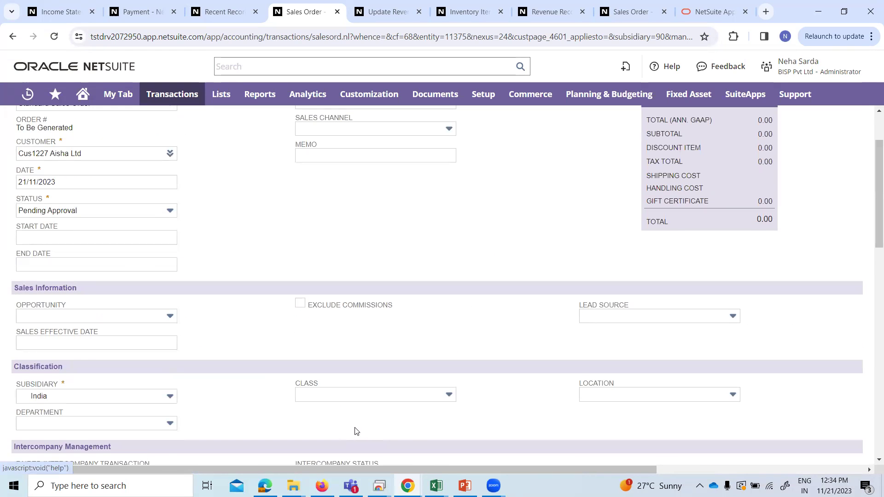
scroll(354, 430, up, 3)
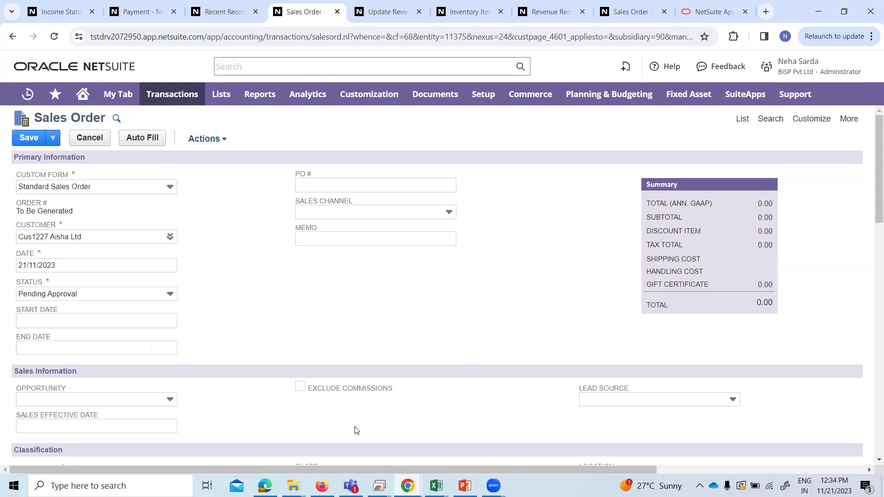
click(26, 143)
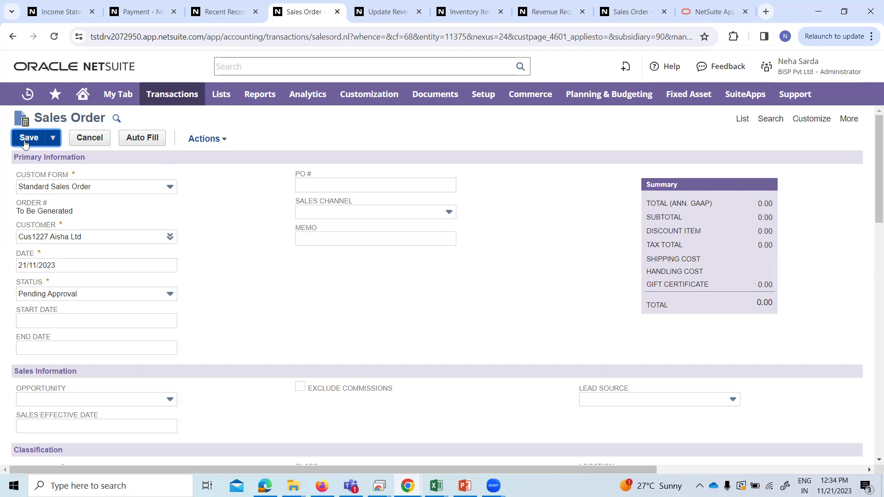
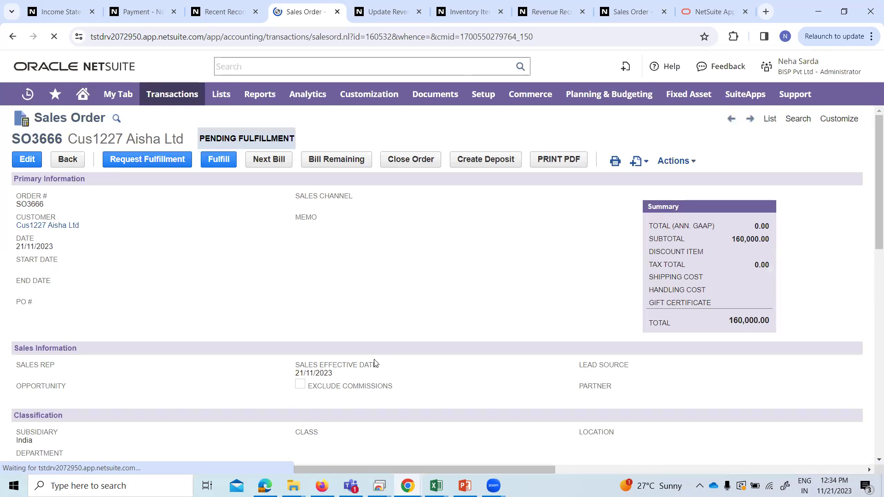
- Check the saved sales order's related records
scroll(407, 297, down, 12)
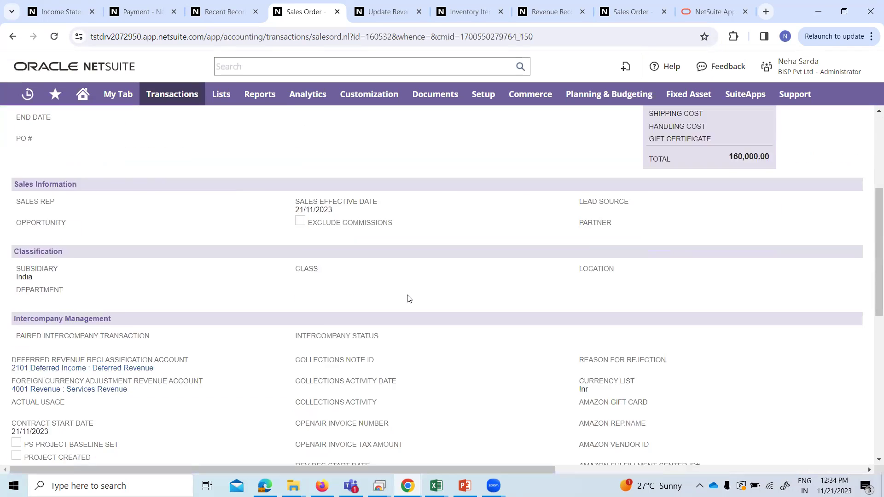
click(409, 321)
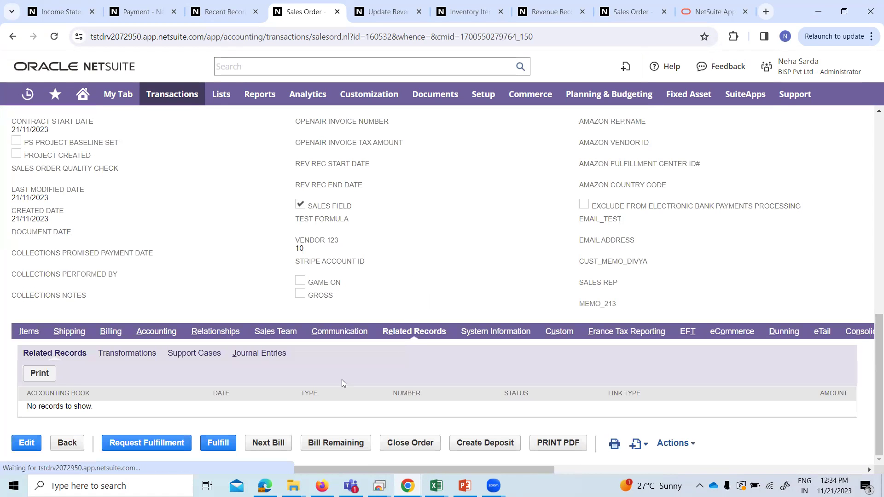
scroll(257, 204, up, 5)
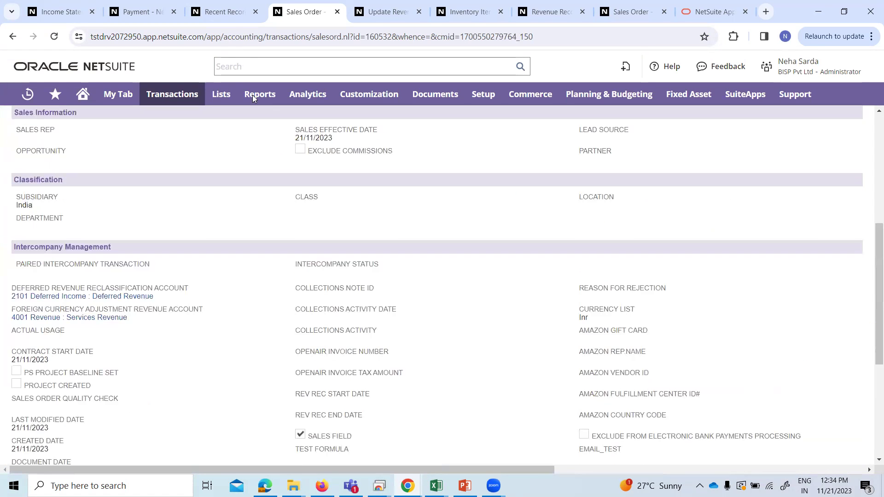
- In the browser tab showing recent records, open the status page for Update Revenue Arrangements and Revenue Recognition Plans
click(215, 9)
mouse_move(83, 95)
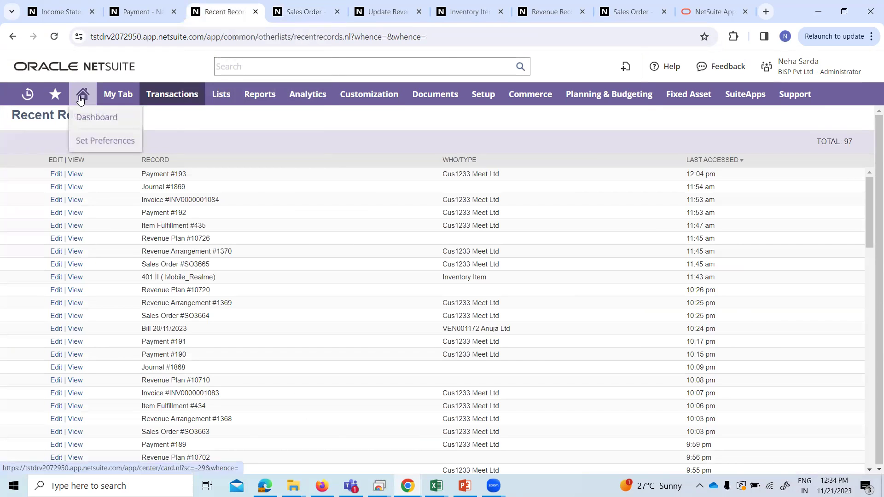
click(114, 120)
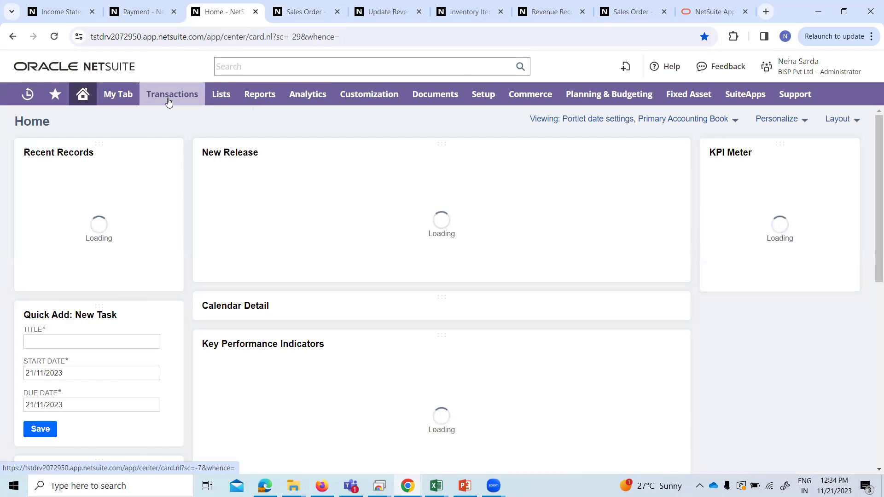
mouse_move(169, 99)
mouse_move(189, 394)
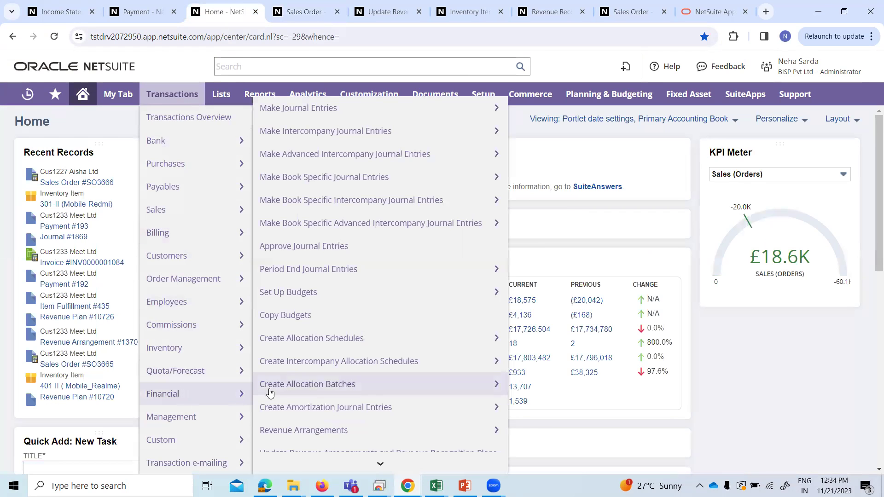
scroll(310, 383, down, 4)
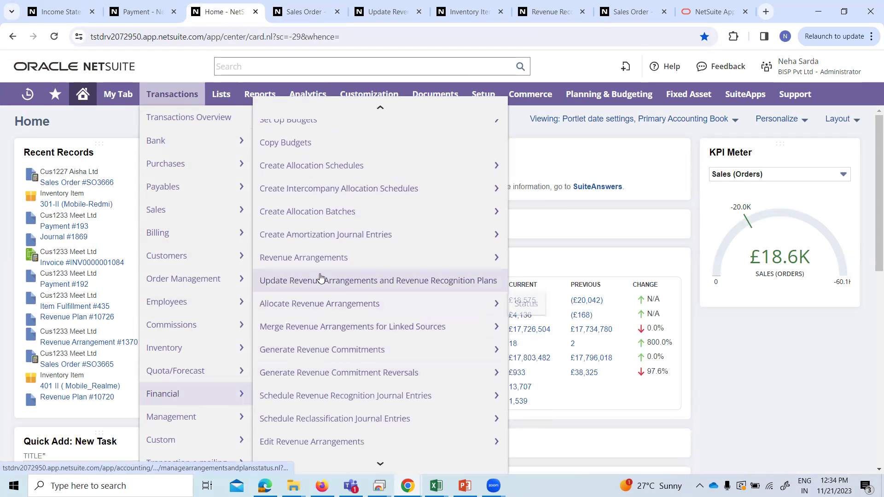
click(310, 287)
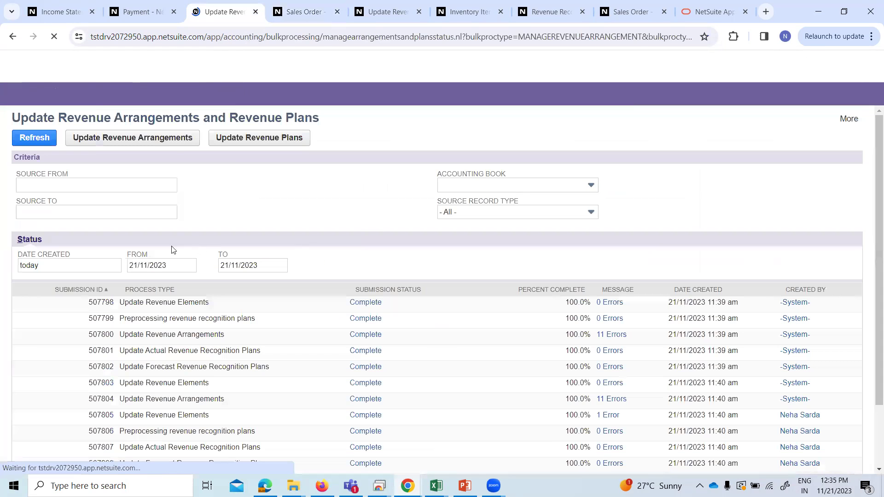
- Set the source from date to 21/11/2023 and run the revenue arrangements update
click(82, 191)
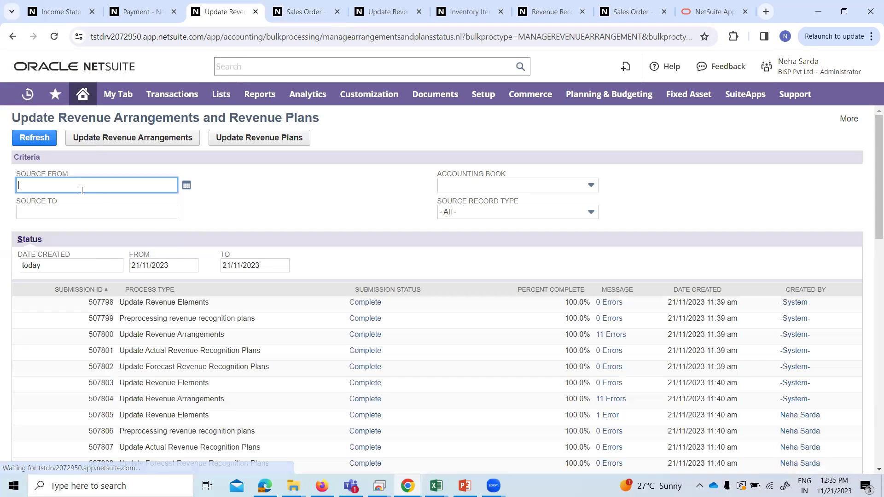
click(185, 186)
click(109, 266)
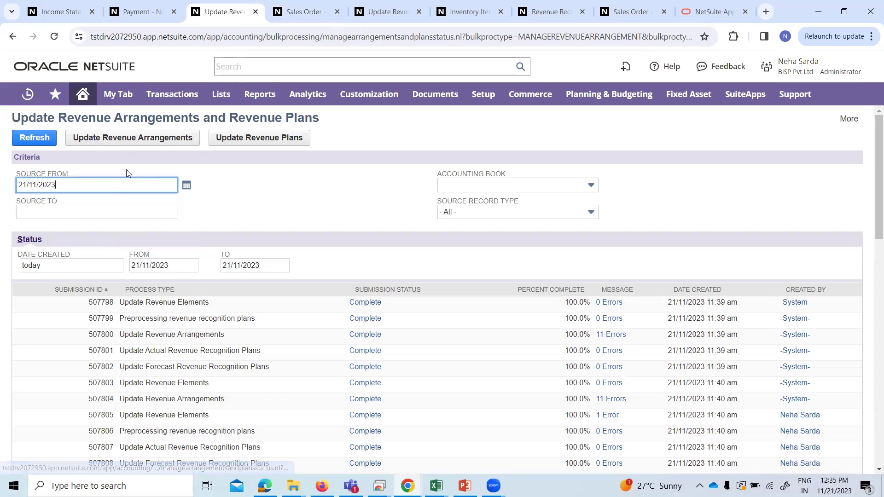
click(120, 134)
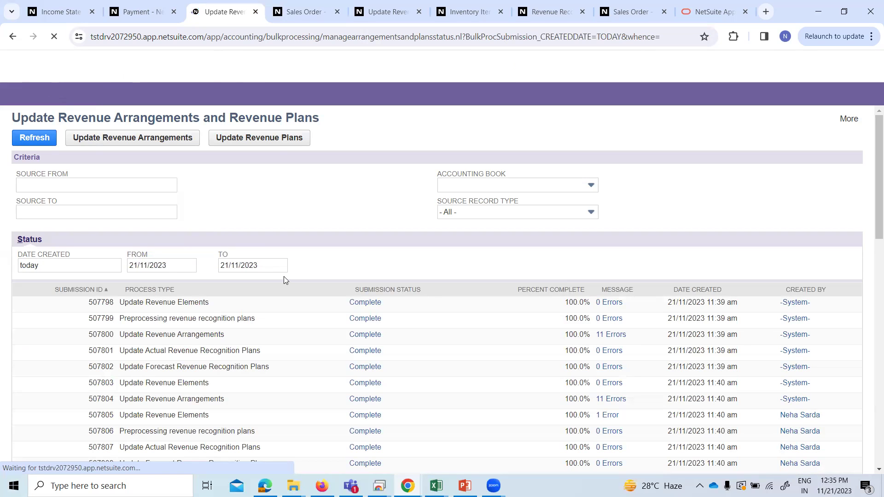
- Set the source from date to 21/11/2023 and run the revenue plans update
click(186, 185)
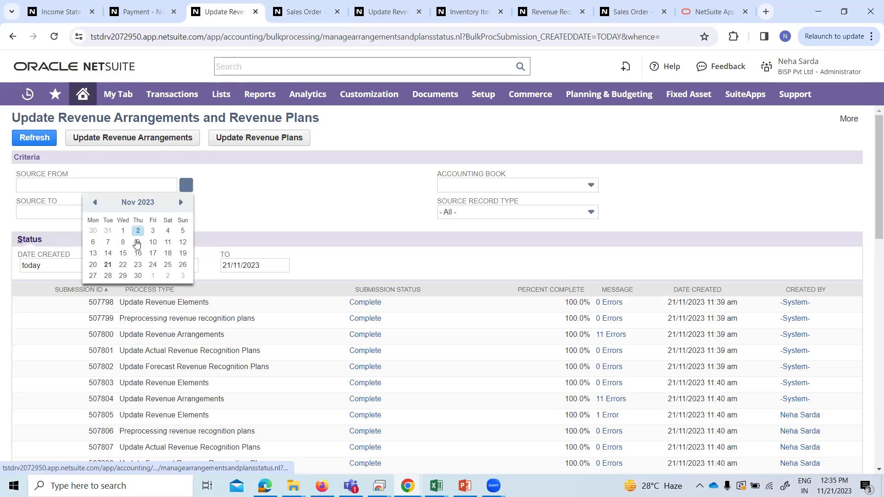
click(108, 270)
click(259, 139)
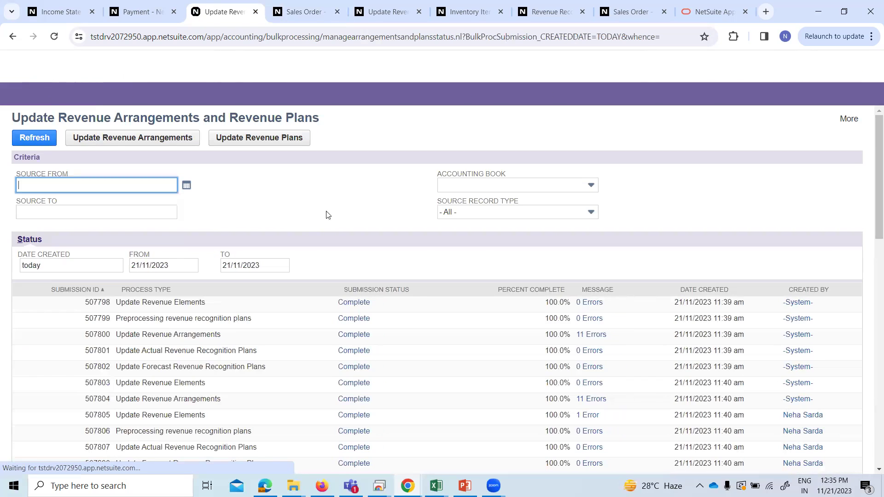
- Return to the saved sales order, reload it and check its related records for a revenue arrangement
click(304, 12)
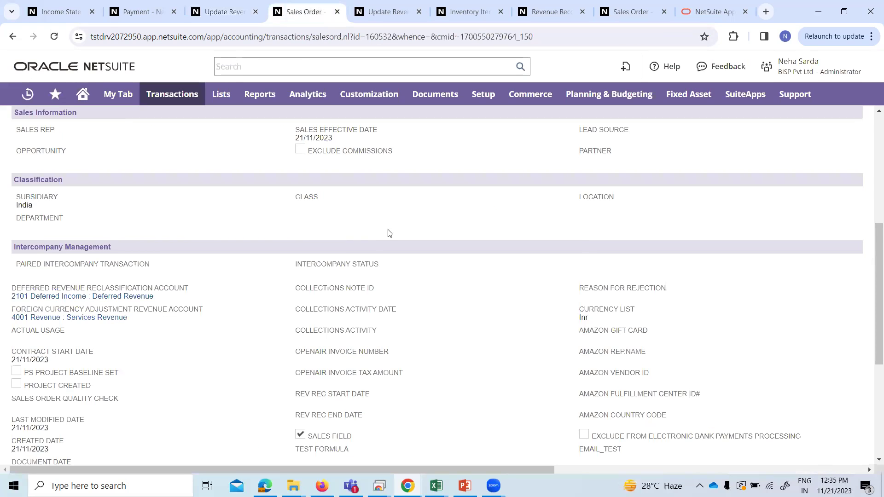
right_click(397, 206)
click(435, 244)
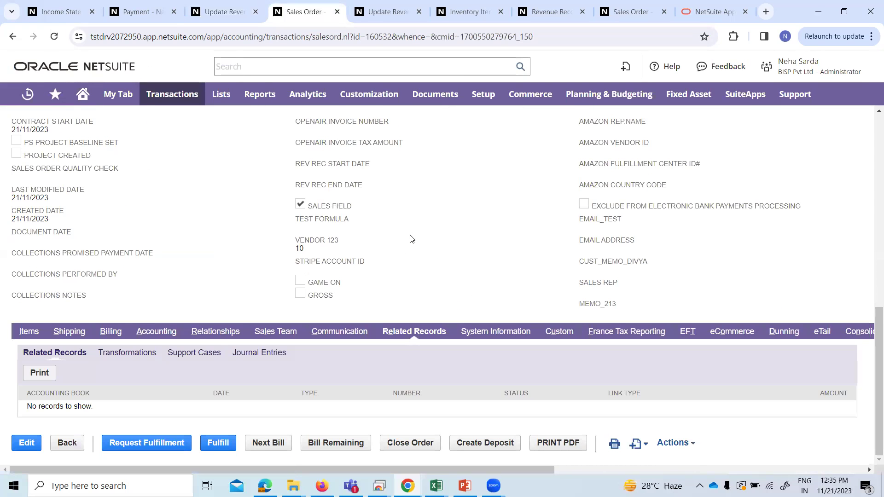
scroll(411, 239, up, 10)
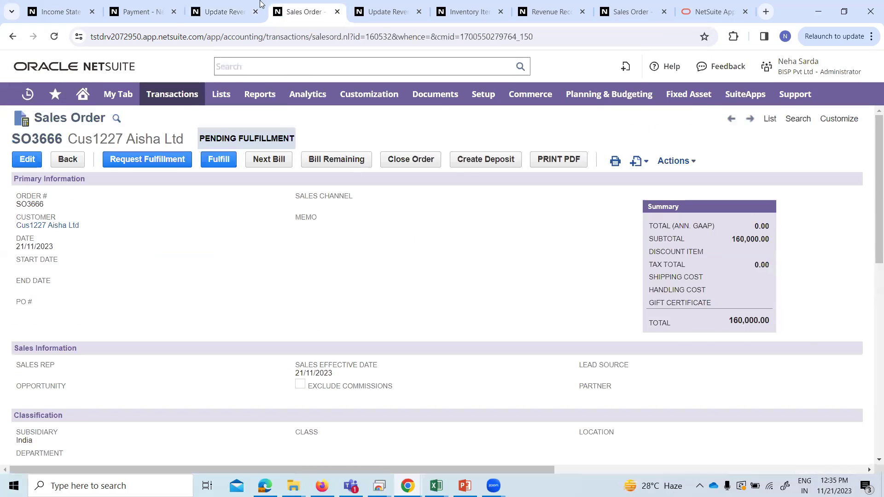
- Return to the revenue update status page and rerun the revenue arrangements update with source from date 21/11/2023
click(225, 11)
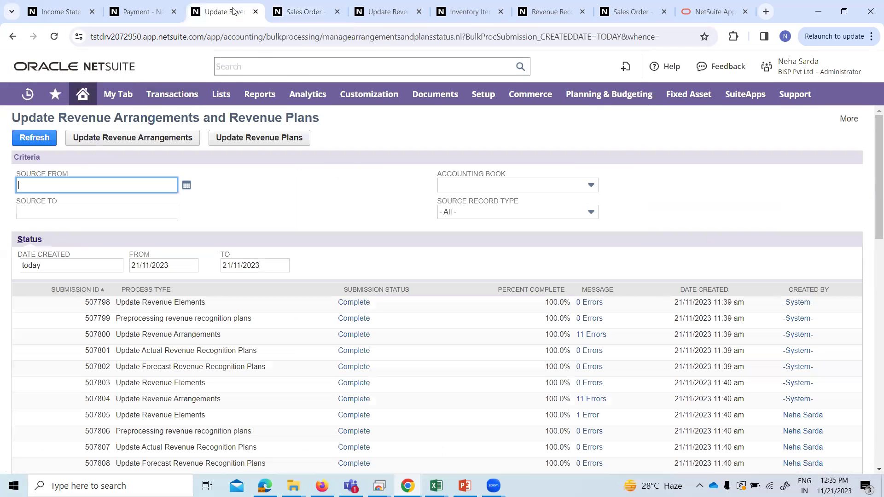
click(186, 186)
click(108, 265)
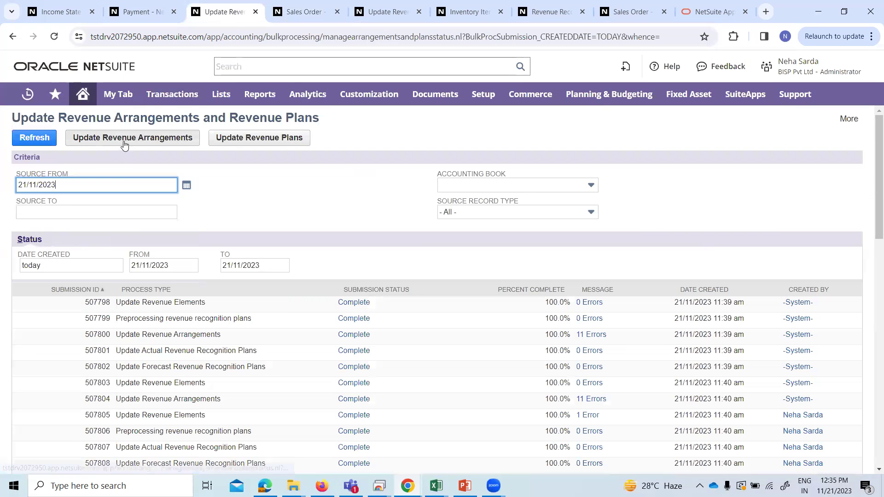
click(169, 144)
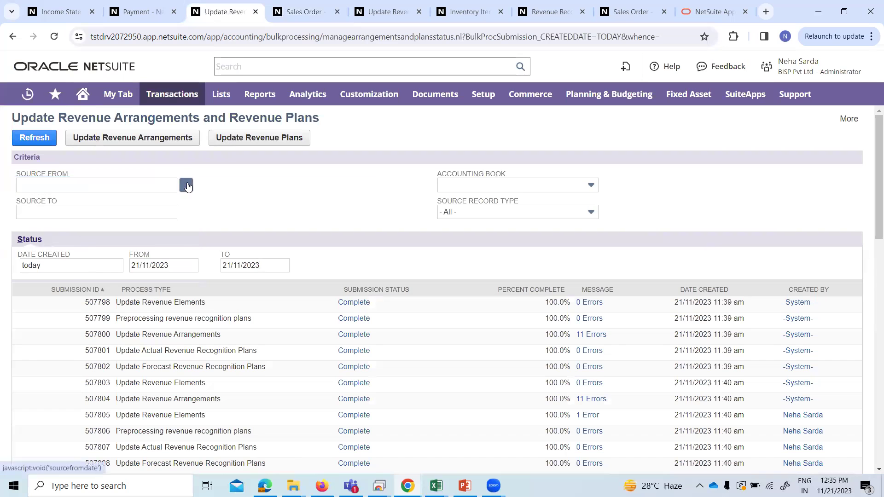
- Rerun the revenue plans update with source from date 21/11/2023
click(186, 185)
click(109, 266)
click(239, 140)
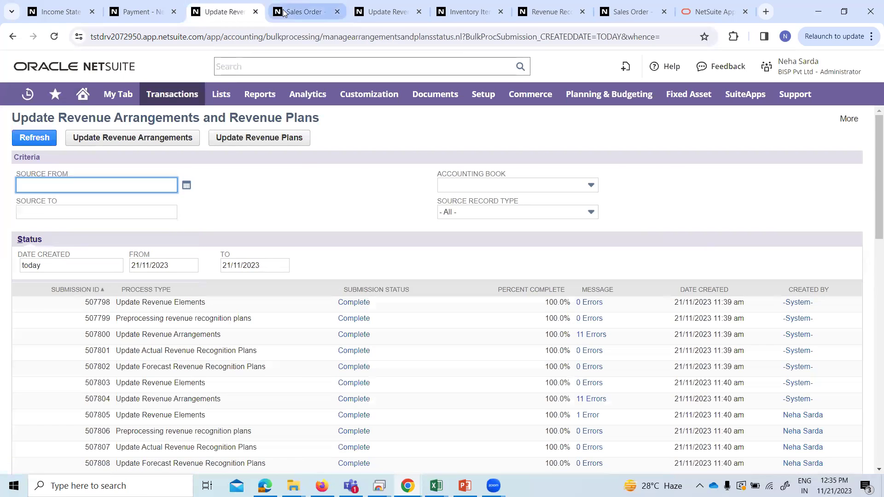
- Return to the saved sales order, reload it and show its related records
click(283, 13)
right_click(328, 208)
click(365, 250)
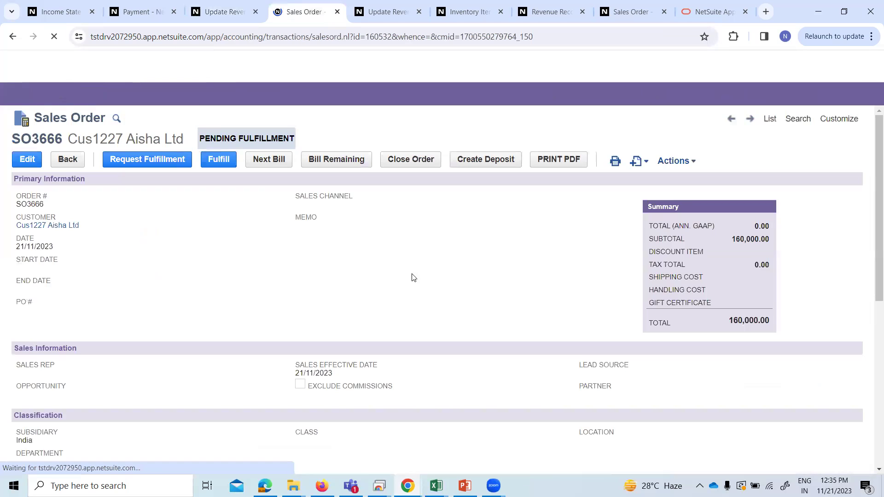
scroll(443, 314, down, 10)
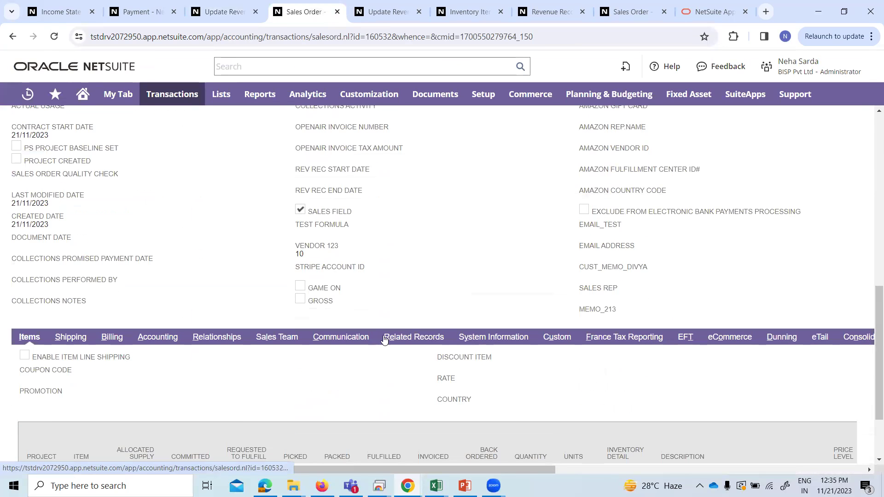
click(388, 339)
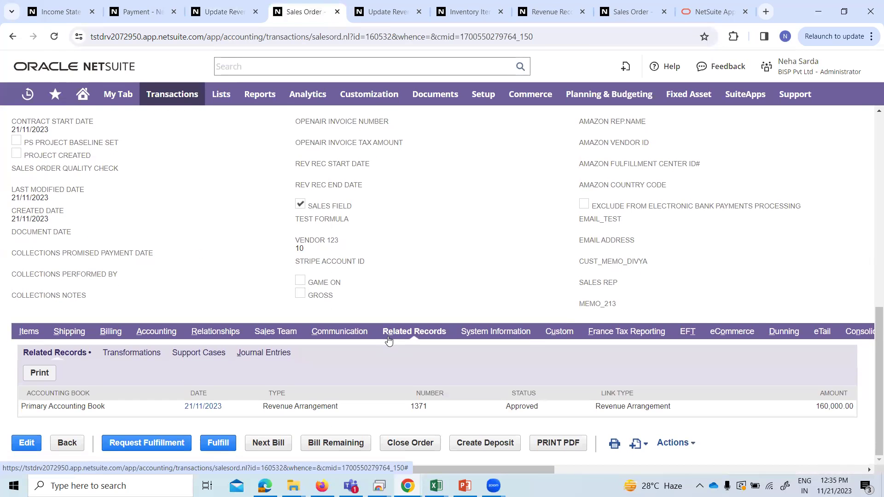
- Open the sales order's linked revenue arrangement in a separate tab and bring up the recognition plans of its 301-II revenue element
middle_click(196, 410)
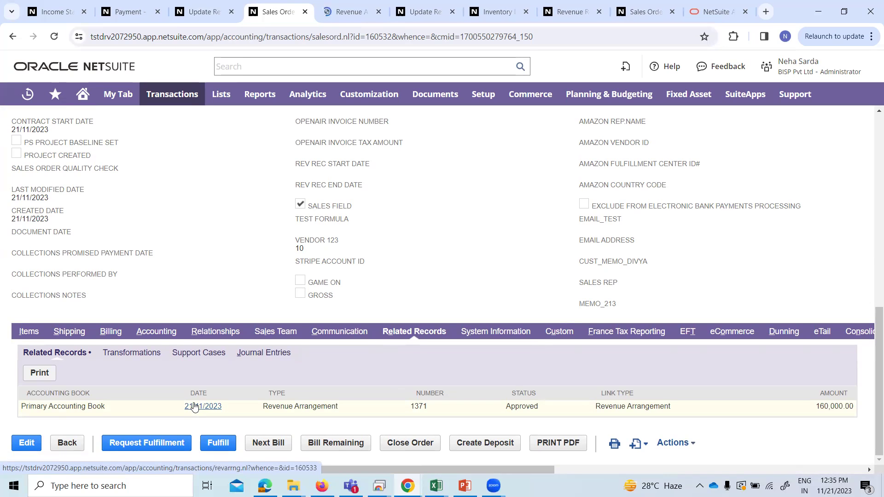
key(ctrl+Tab)
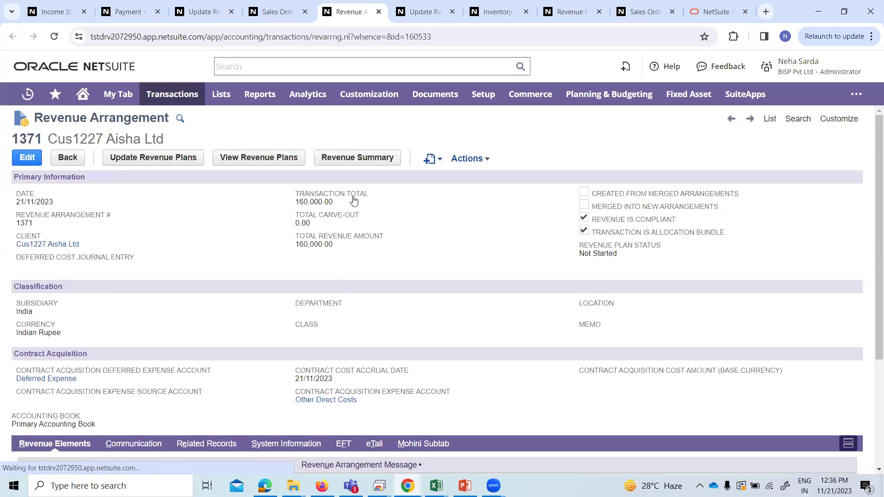
scroll(362, 302, down, 3)
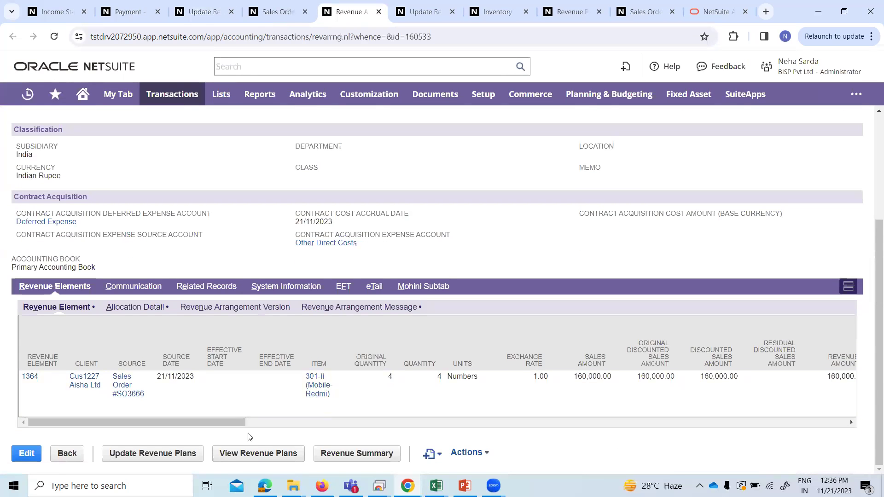
drag(238, 423, 389, 422)
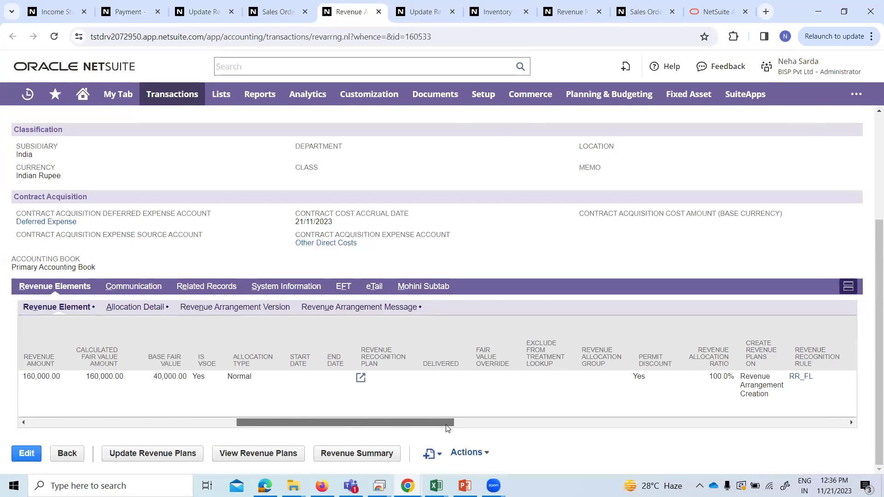
click(361, 377)
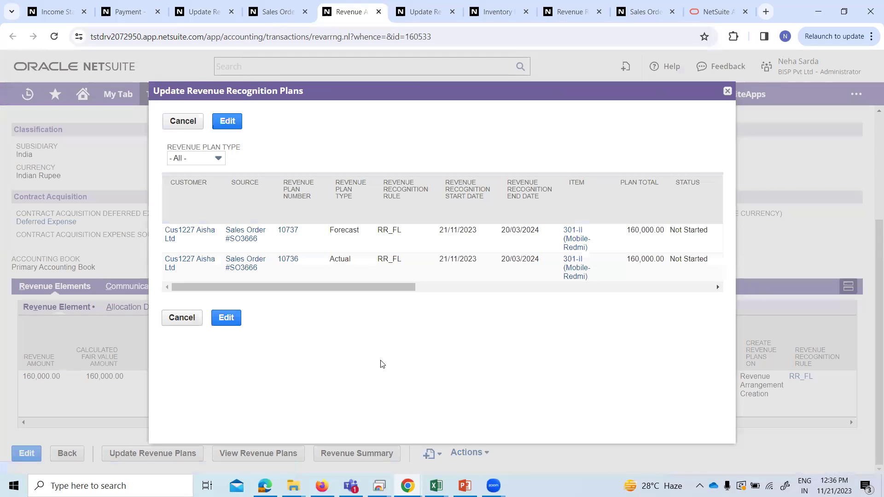
- Open the Actual revenue recognition plan and review its planned revenue by period
click(284, 262)
scroll(304, 273, down, 2)
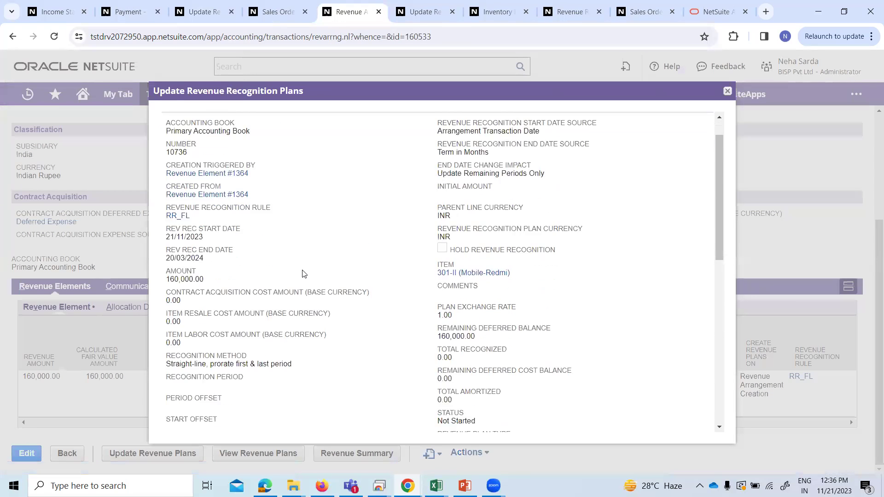
scroll(304, 274, down, 6)
scroll(304, 277, down, 3)
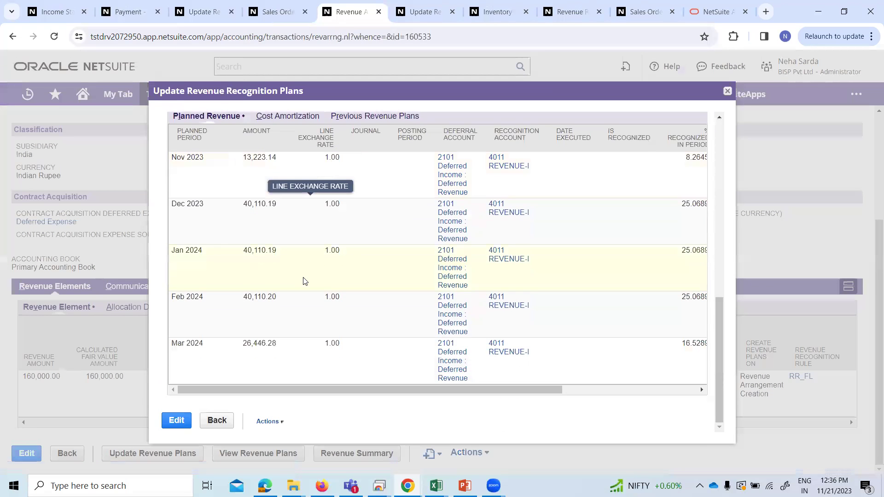
scroll(304, 282, up, 10)
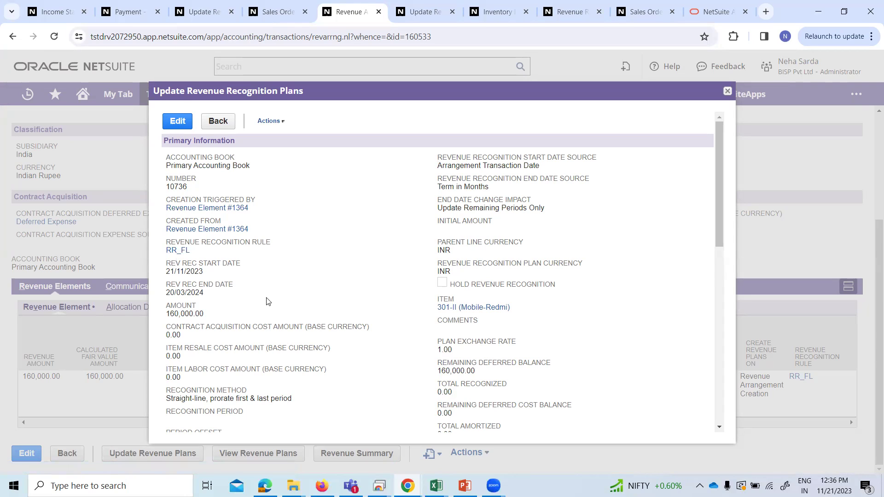
- Open the accounting list of revenue recognition rules and view the RR_FL rule
click(421, 8)
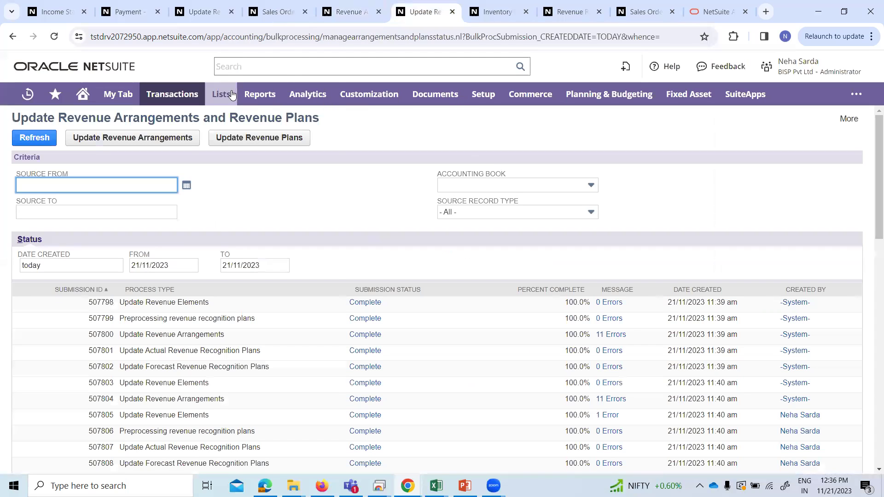
mouse_move(221, 95)
mouse_move(250, 332)
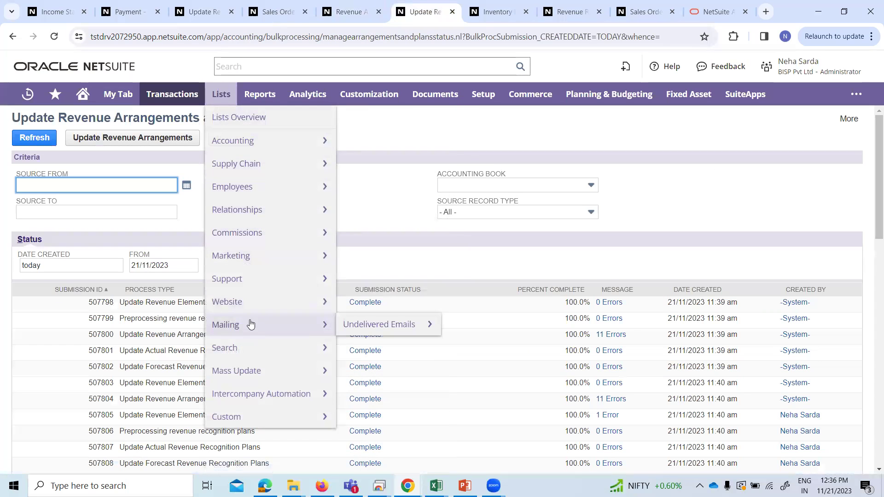
mouse_move(286, 141)
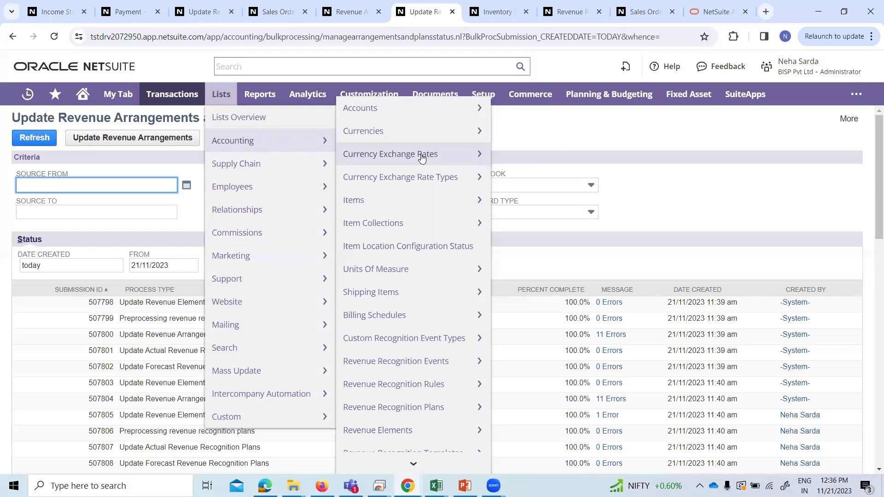
scroll(405, 370, down, 3)
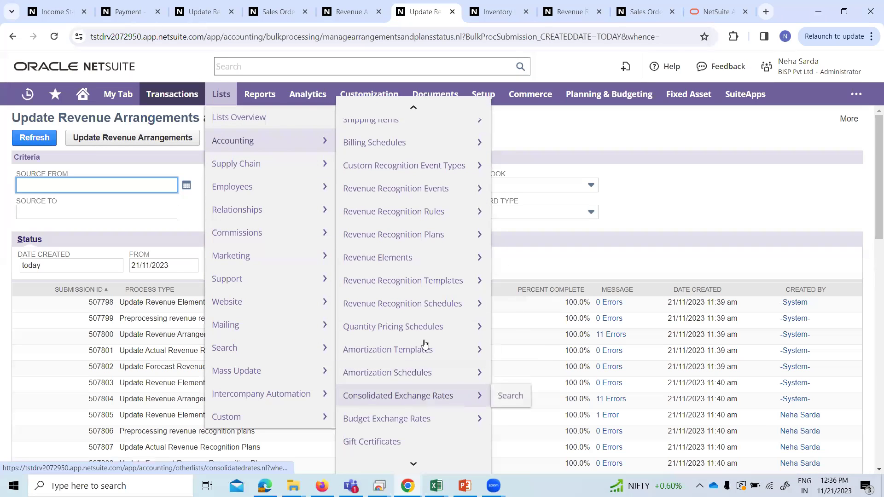
click(431, 212)
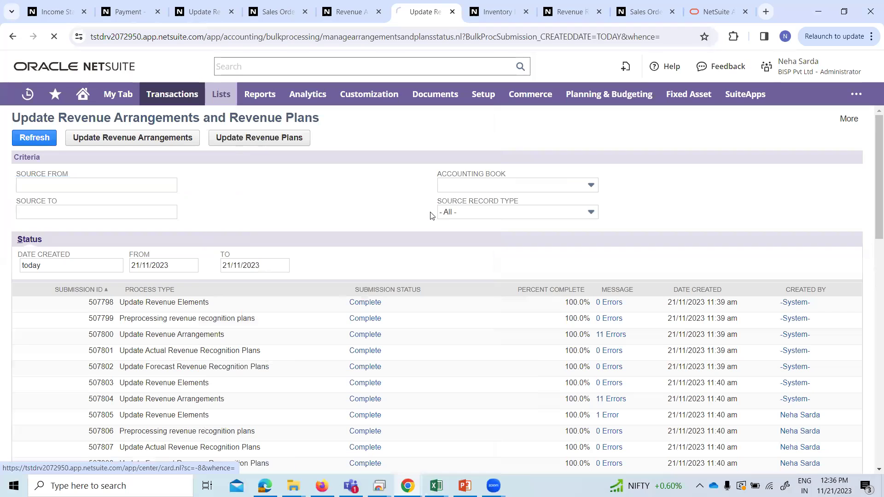
scroll(253, 330, down, 8)
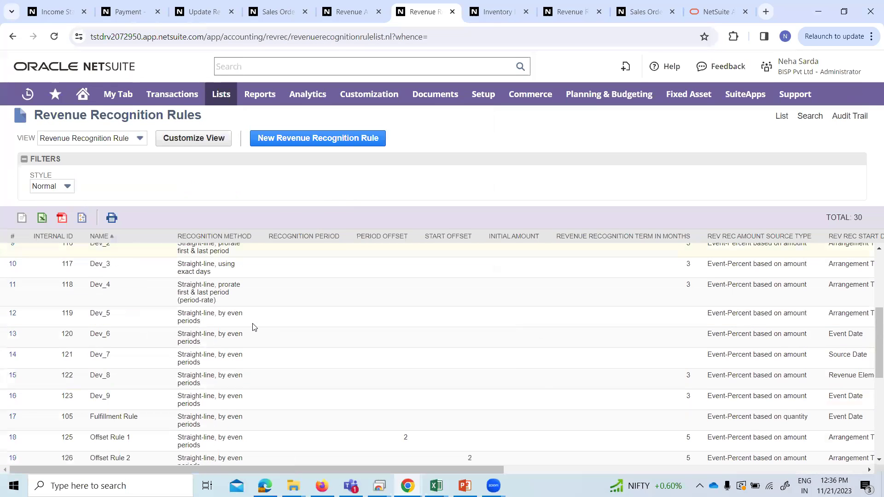
scroll(252, 330, down, 2)
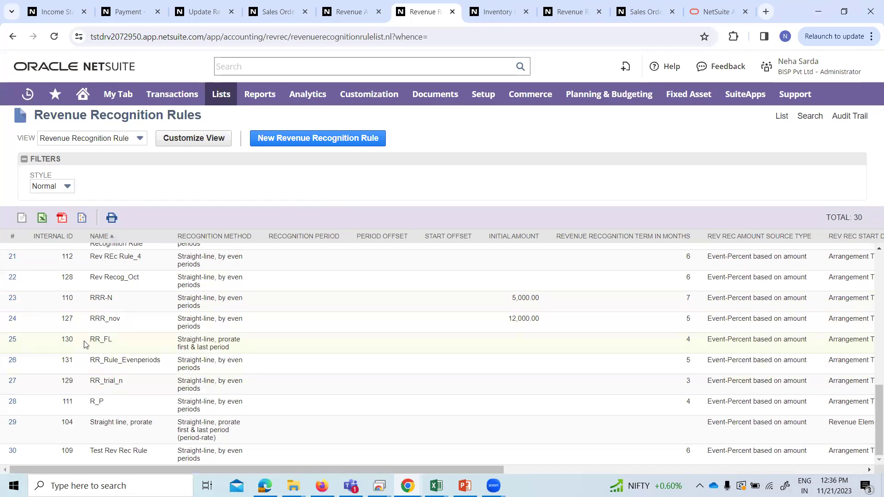
click(13, 341)
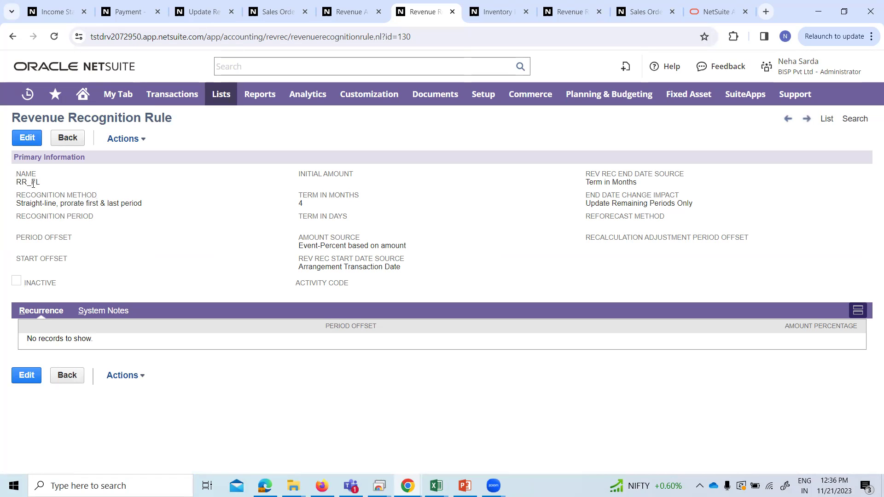
- Compare the RR_FL rule's settings with the Actual plan's details, and examine the plan's monthly planned revenue amounts
click(346, 12)
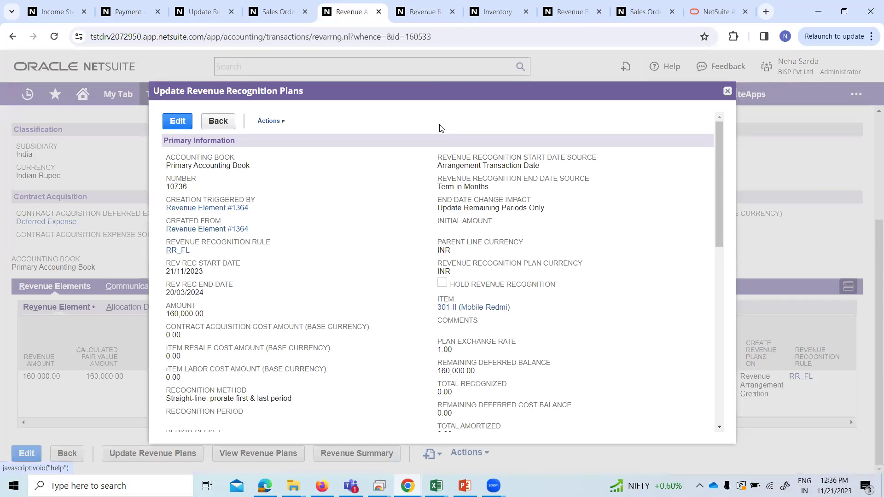
click(422, 12)
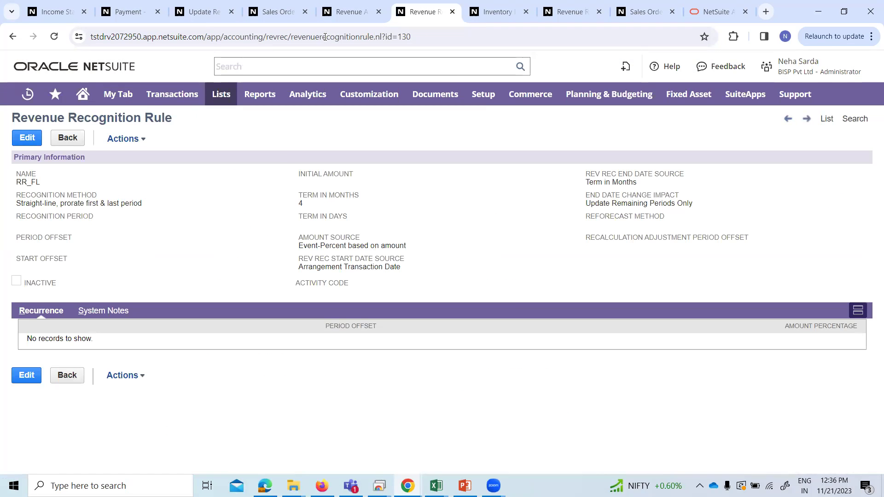
click(334, 13)
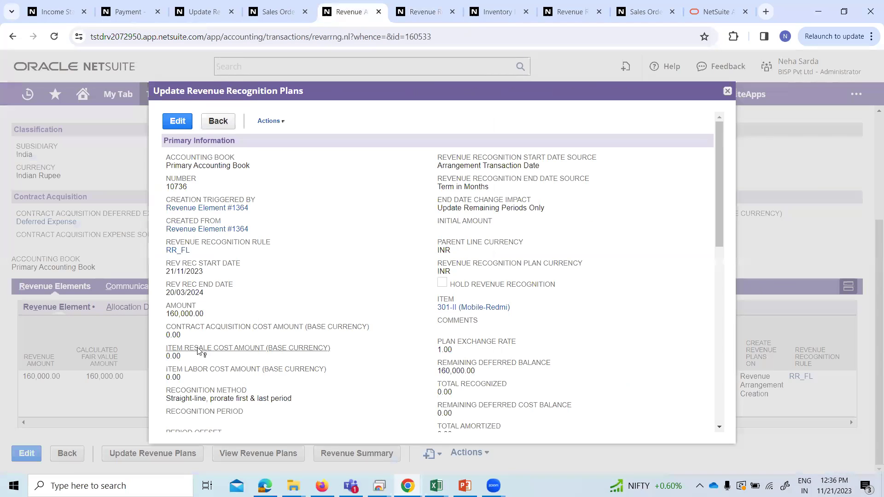
scroll(221, 258, down, 3)
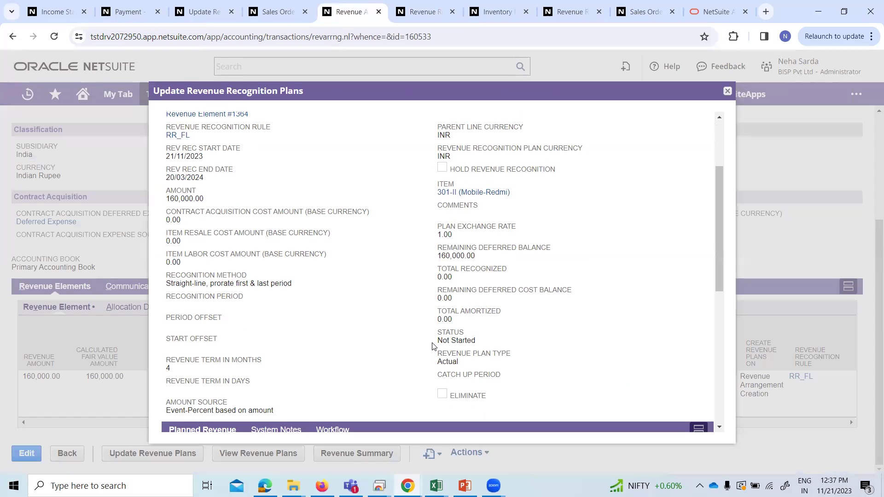
scroll(433, 346, up, 3)
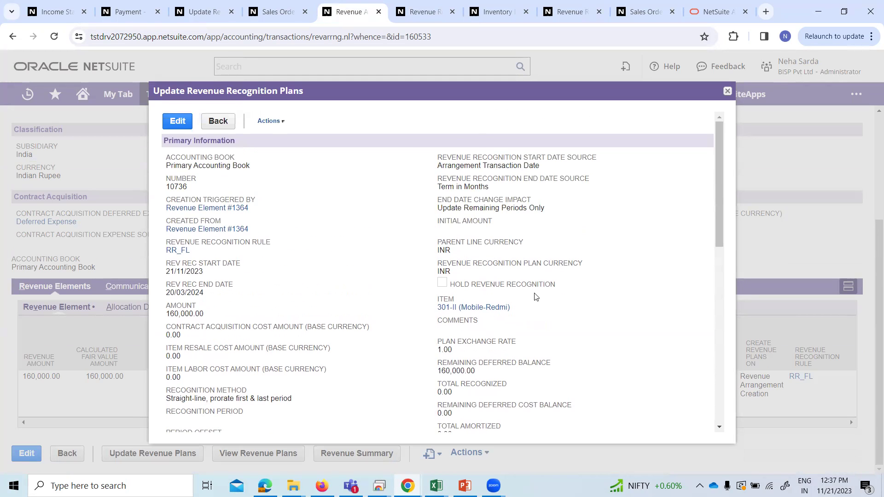
scroll(536, 297, down, 3)
scroll(529, 290, up, 2)
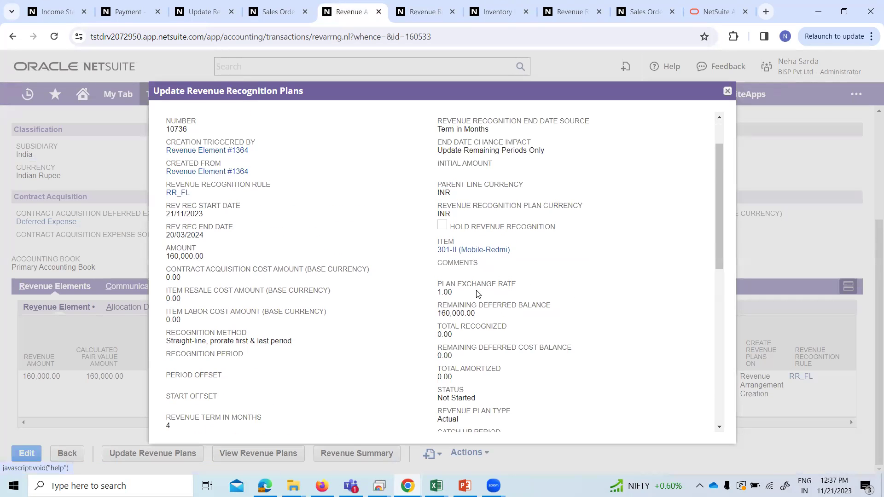
scroll(480, 274, down, 1)
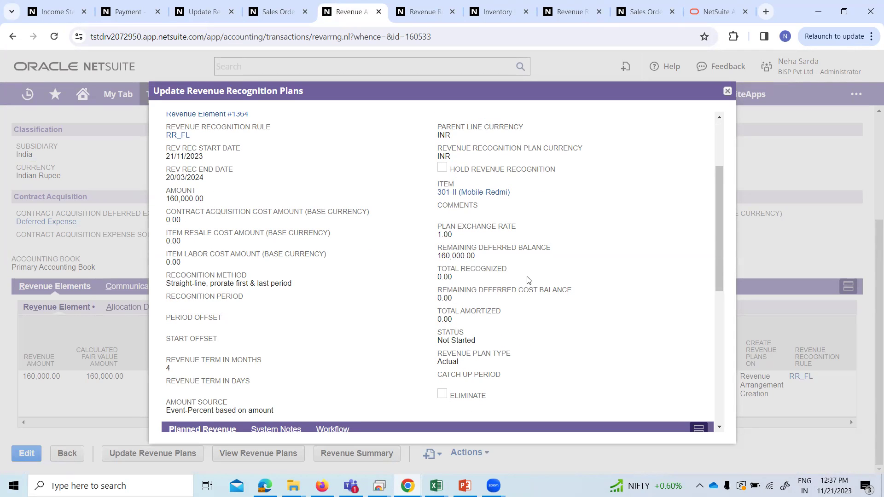
scroll(570, 277, down, 7)
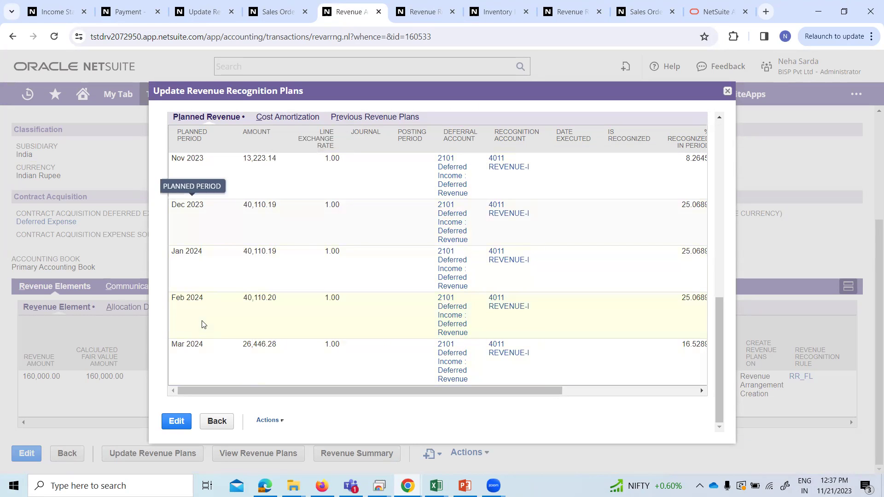
- Switch to the RR_cases workbook in Excel and compare its November to March amounts with the planned revenue amounts in NetSuite
click(437, 485)
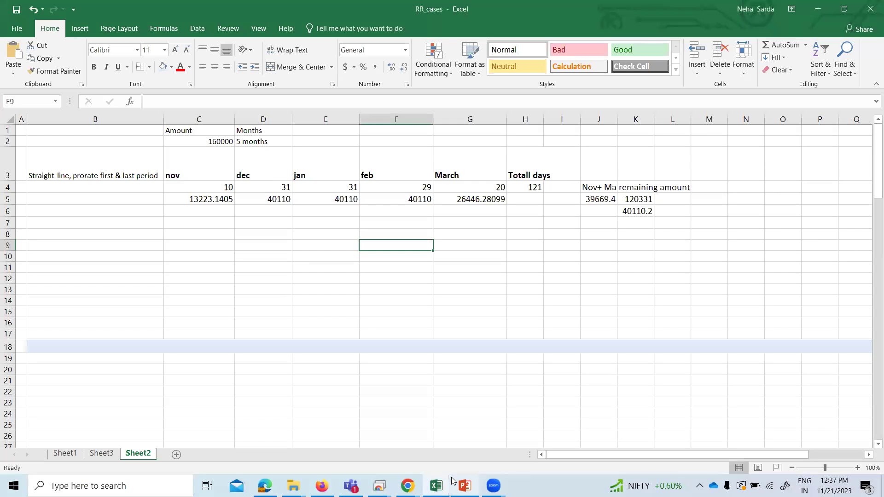
click(212, 259)
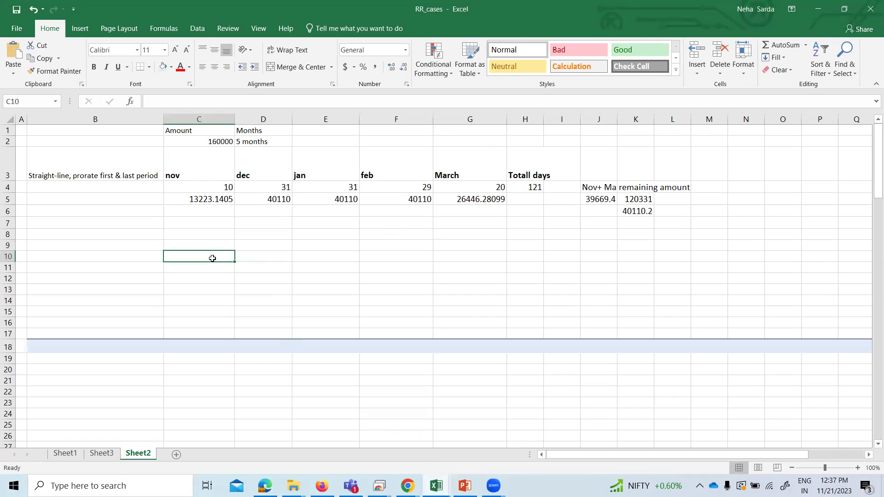
key(alt+Tab)
key(alt+Tab)
key(alt+Tab)
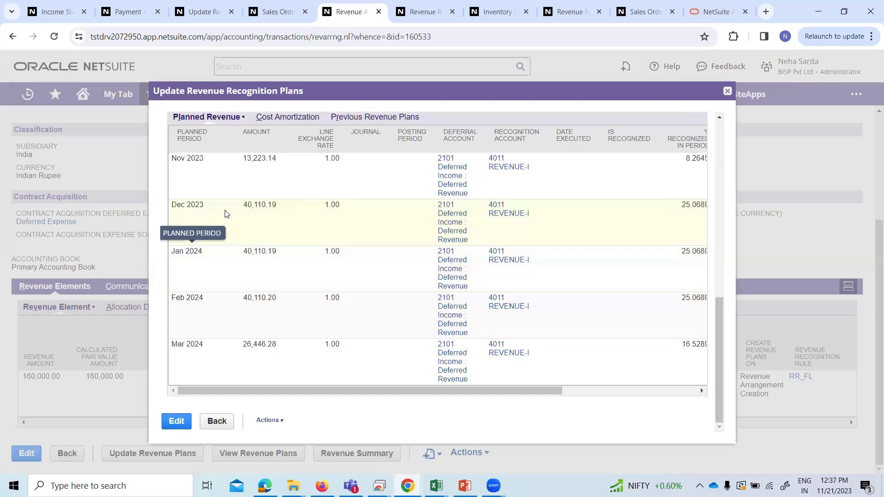
key(alt+Tab)
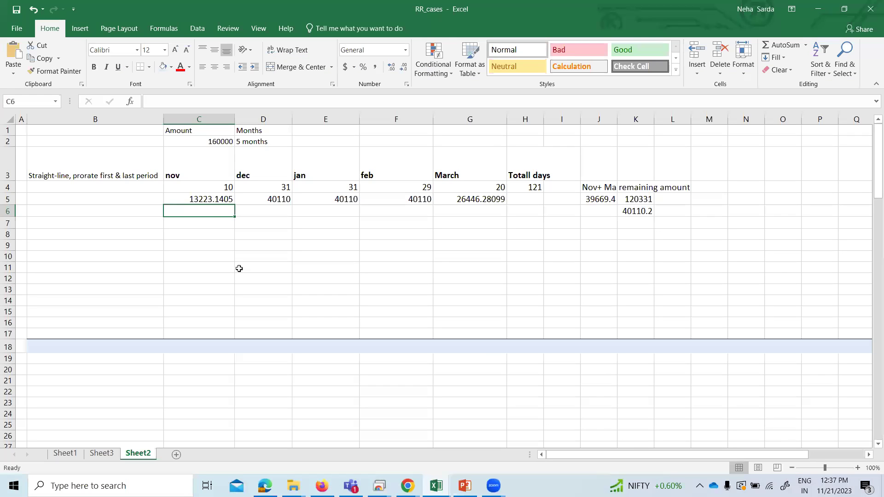
key(alt+Tab)
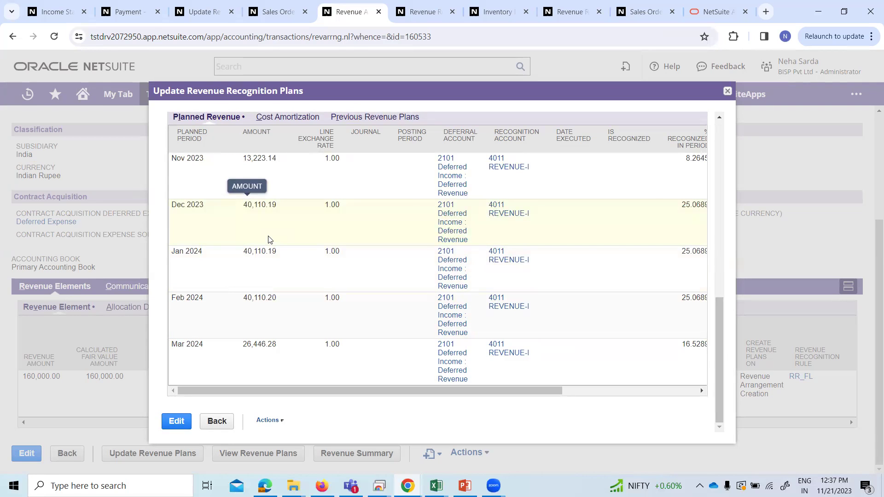
key(alt+Tab)
click(286, 215)
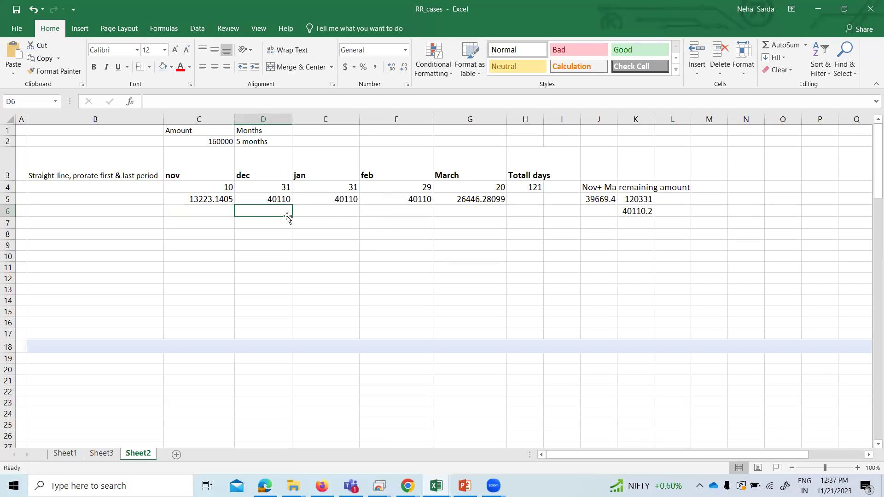
click(481, 208)
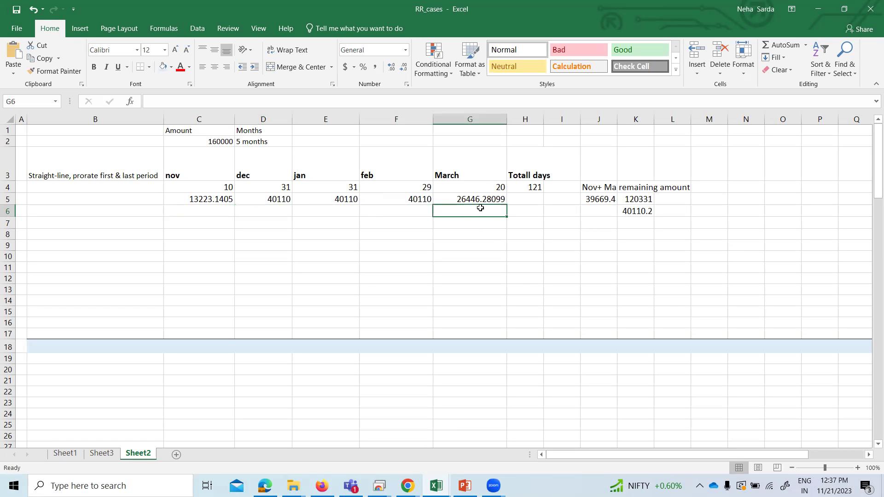
- Switch back to NetSuite, bill the shipped fulfillment of item 301-II, and save the invoice with its prefilled 160,000.00 line
key(alt+Tab)
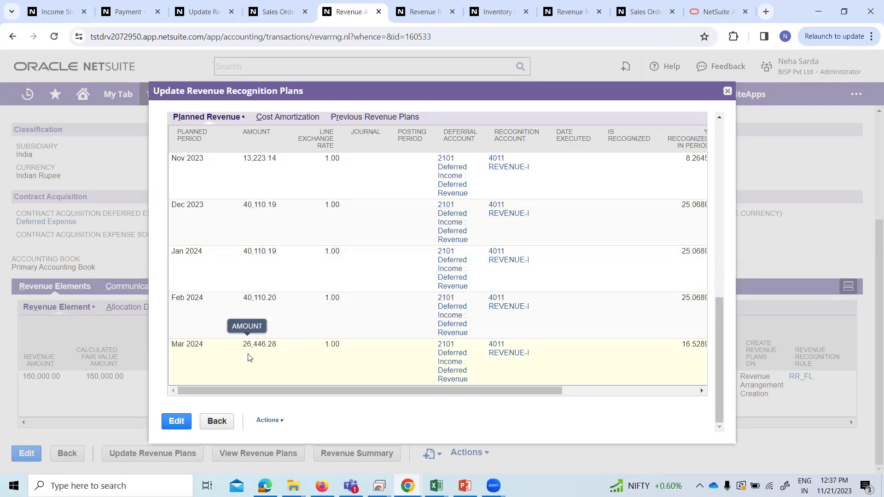
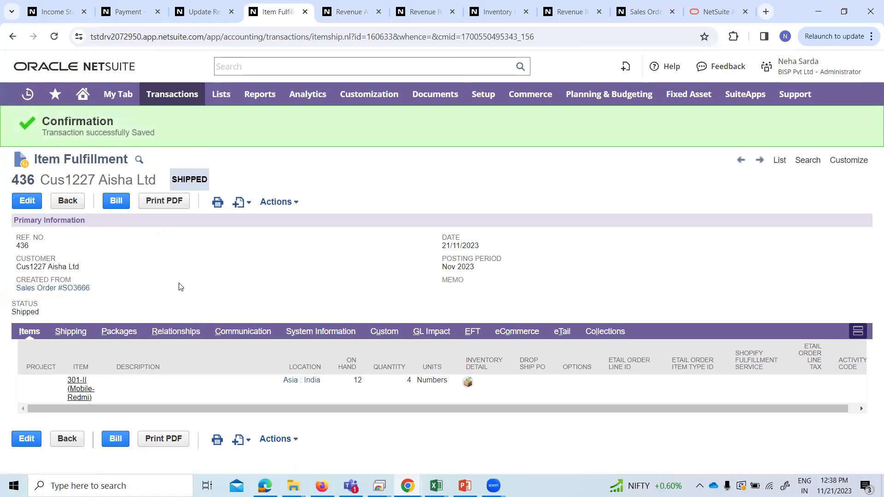
click(118, 202)
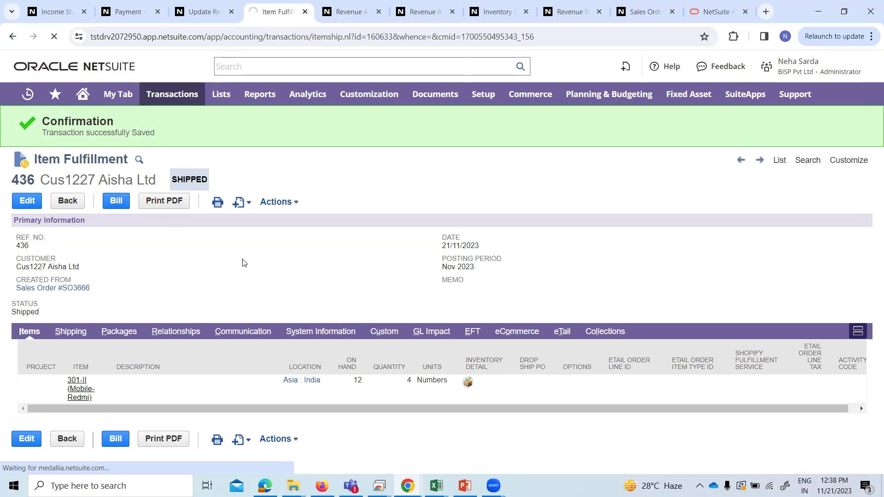
scroll(222, 276, down, 4)
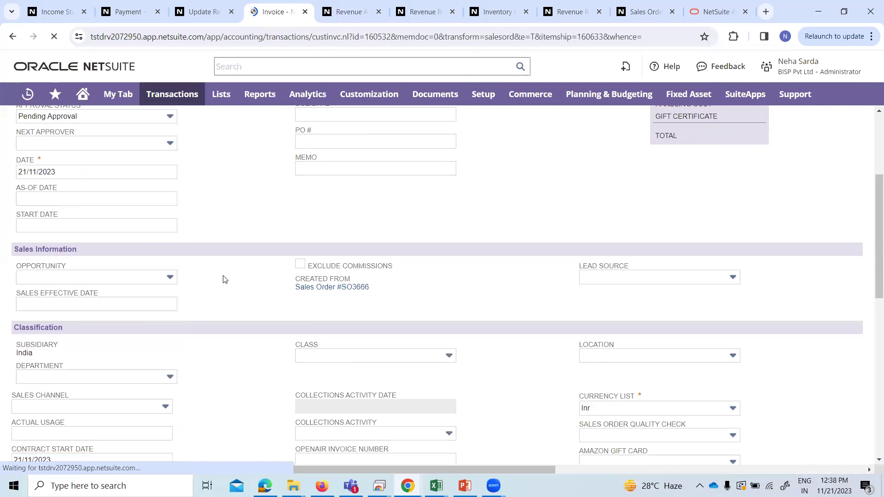
scroll(626, 225, down, 5)
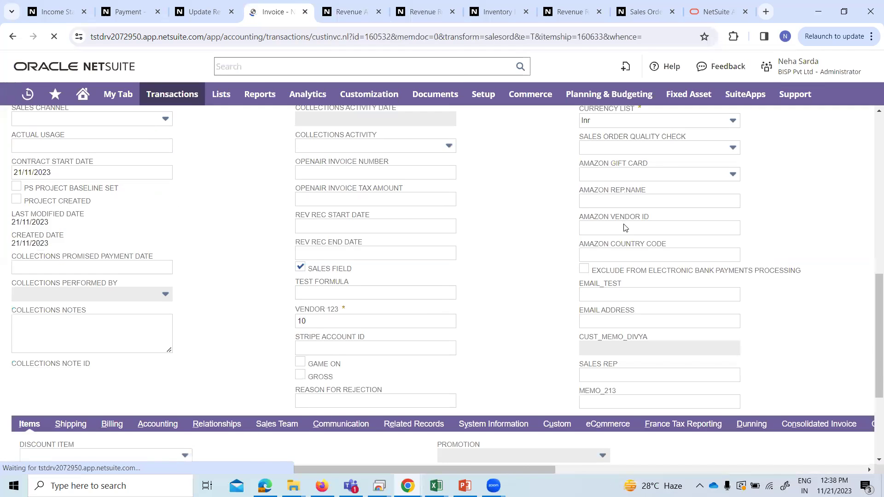
scroll(625, 228, down, 2)
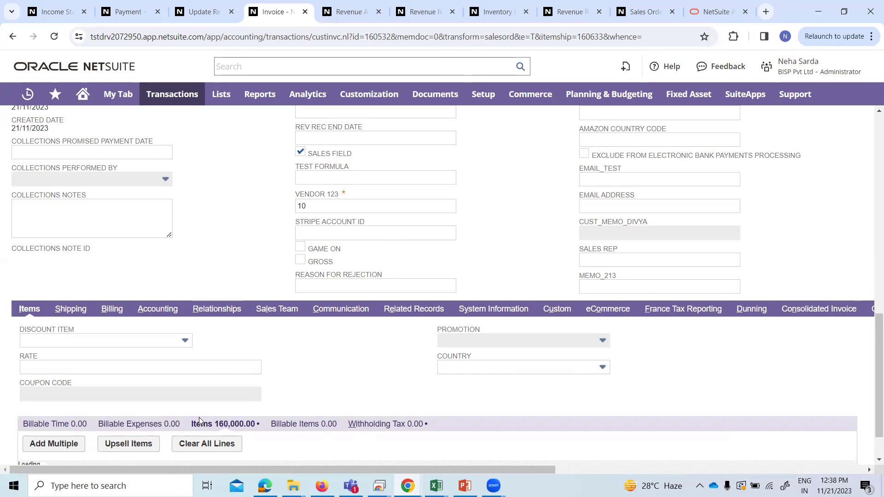
scroll(231, 322, up, 7)
scroll(252, 326, down, 7)
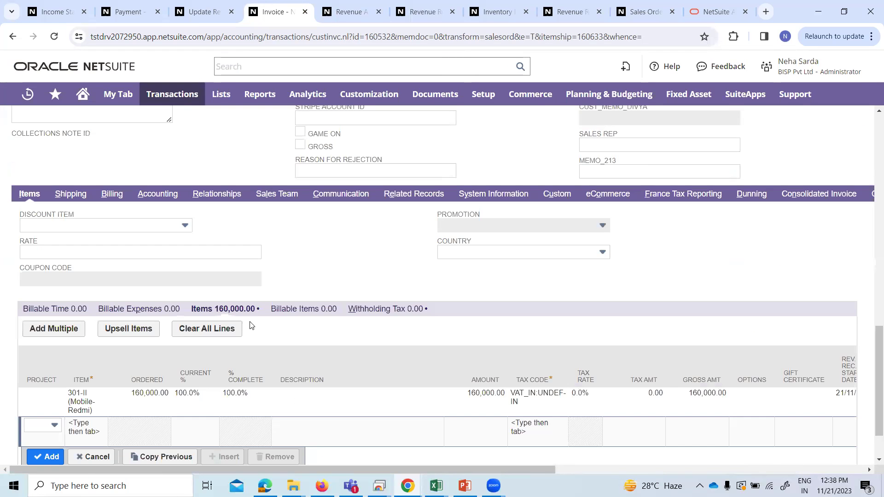
scroll(248, 327, down, 1)
click(33, 448)
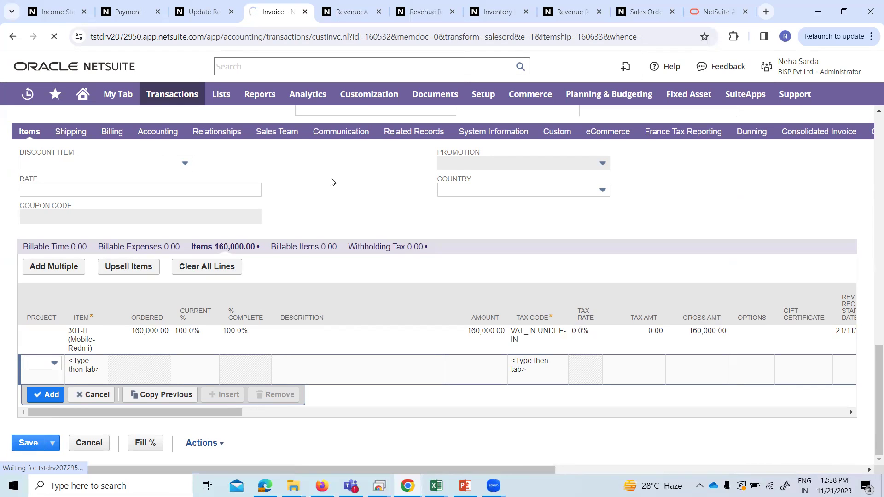
scroll(345, 227, up, 10)
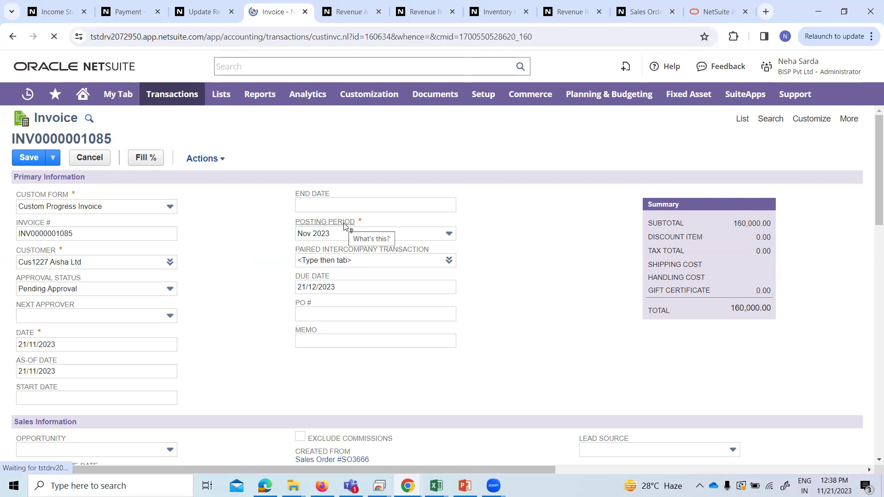
click(119, 3)
click(272, 11)
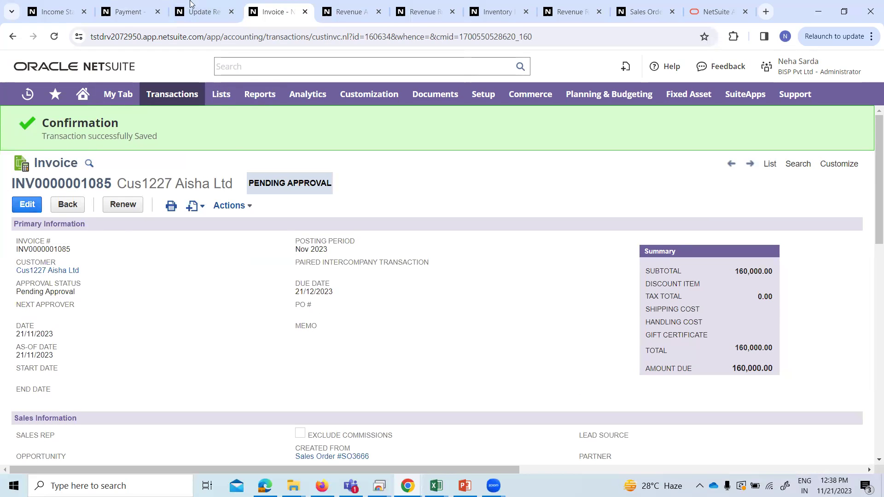
- Open the financial Balance Sheet report for the India subsidiary as of Nov 2023 and refresh its data
click(122, 14)
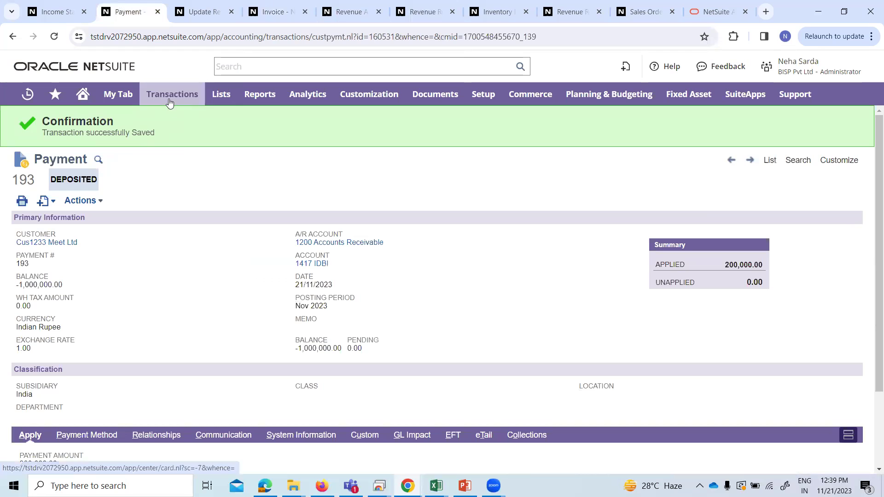
mouse_move(269, 101)
mouse_move(289, 328)
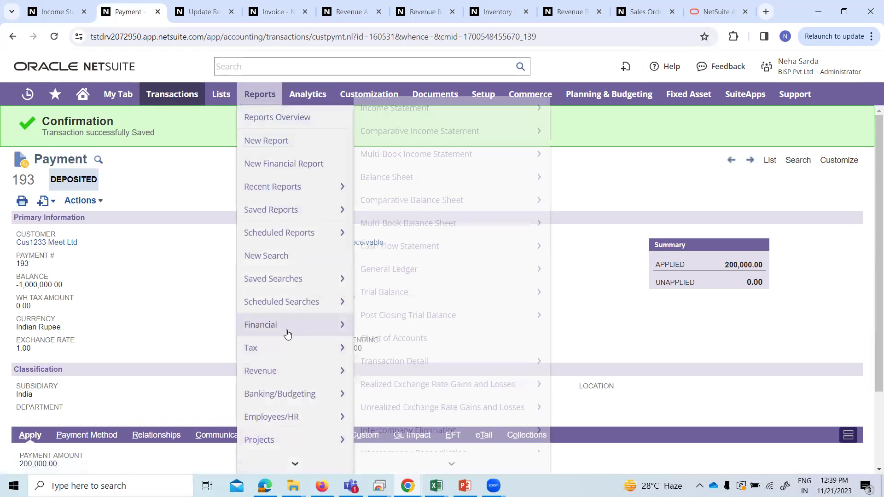
click(399, 178)
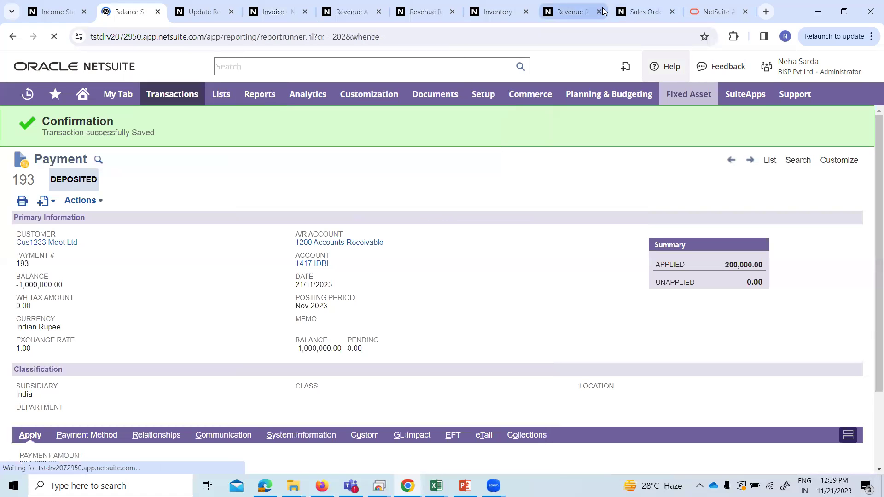
scroll(278, 279, down, 3)
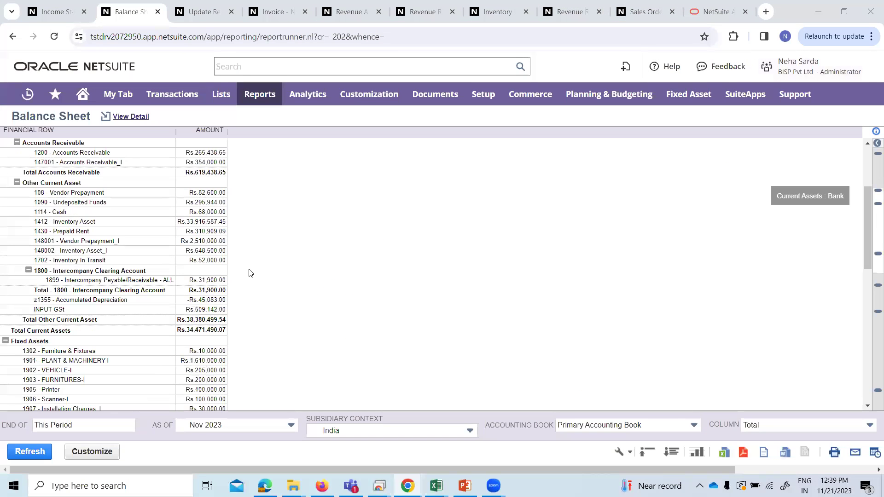
click(9, 458)
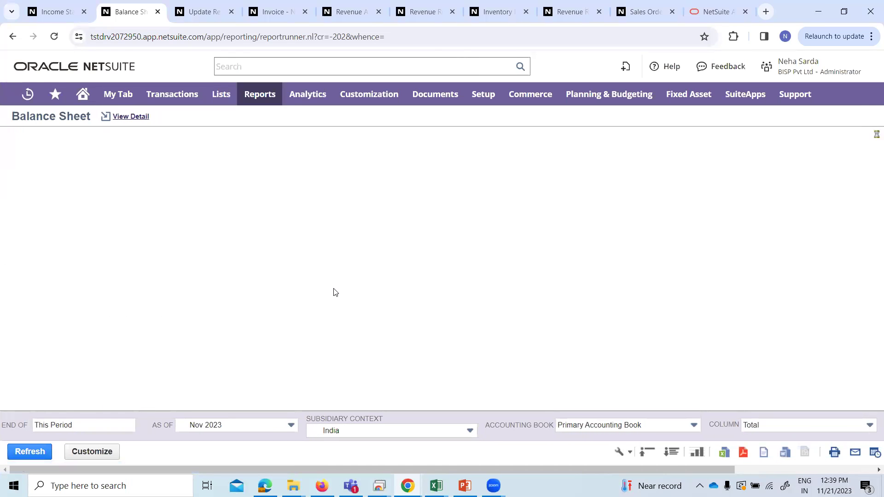
- Examine the Balance Sheet's Accounts Receivable and Deferred Revenue lines for the effect of the new invoice
scroll(283, 273, down, 5)
scroll(115, 332, down, 3)
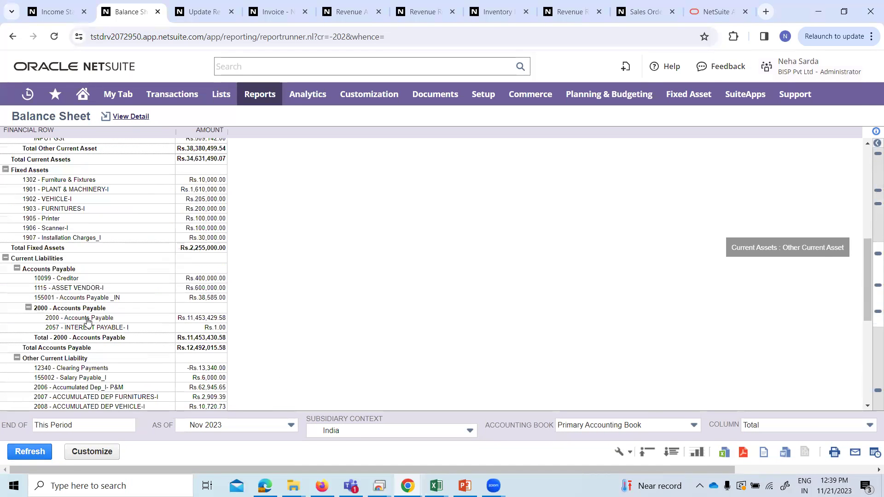
scroll(116, 334, down, 1)
scroll(117, 338, down, 3)
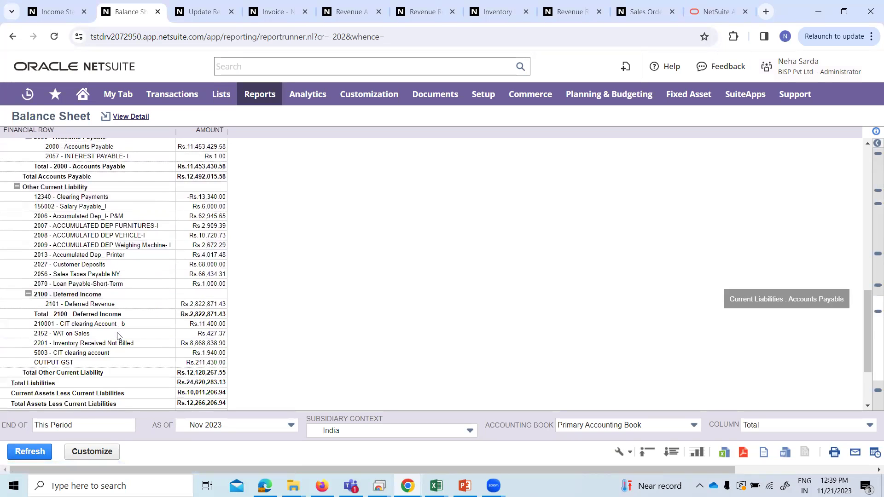
scroll(119, 340, down, 2)
scroll(118, 333, up, 5)
scroll(119, 333, up, 5)
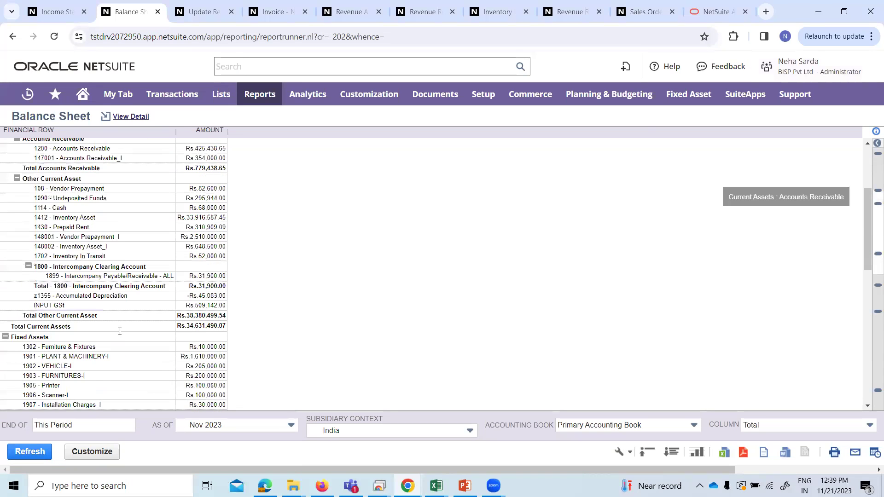
scroll(120, 331, up, 3)
scroll(144, 350, down, 1)
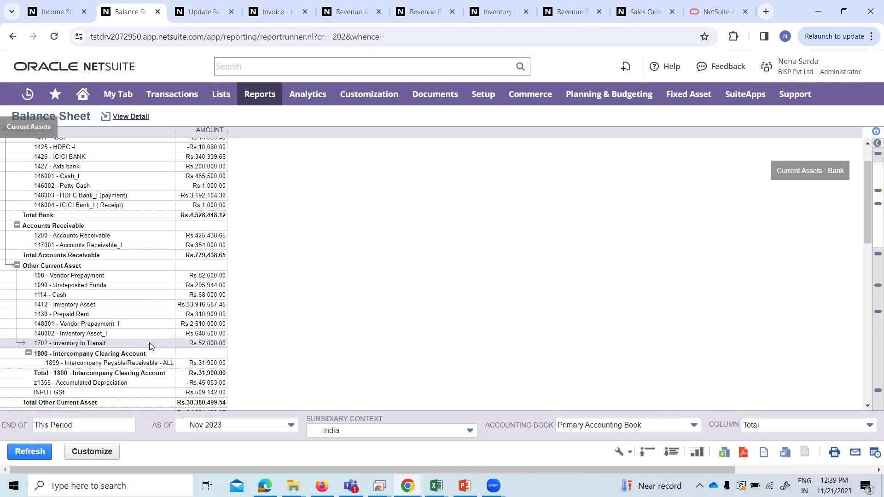
scroll(214, 302, down, 2)
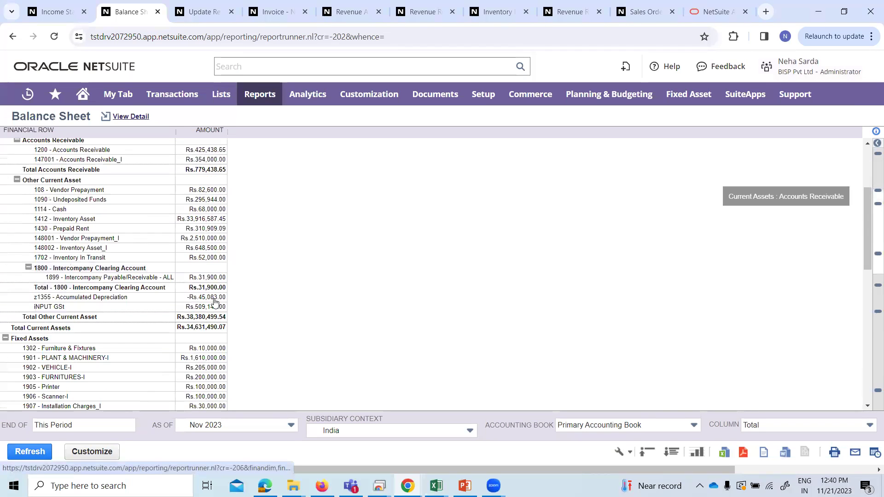
scroll(215, 303, down, 1)
scroll(215, 304, down, 2)
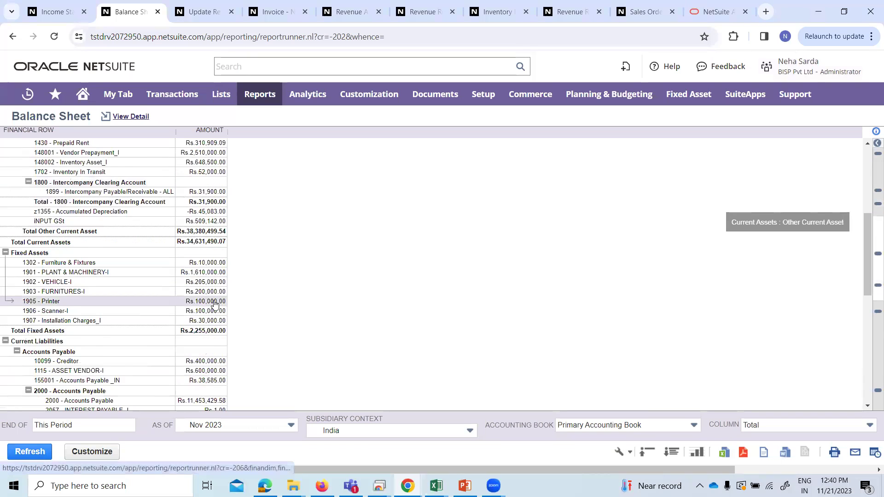
scroll(215, 304, down, 4)
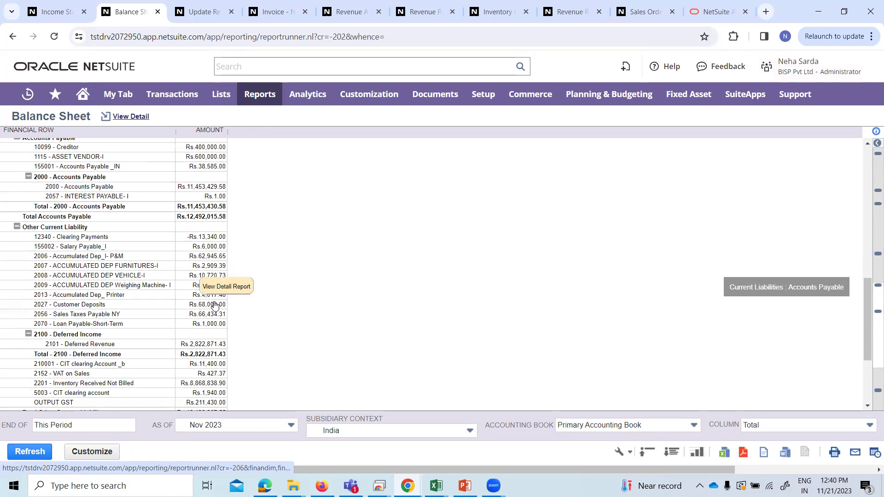
scroll(214, 304, down, 3)
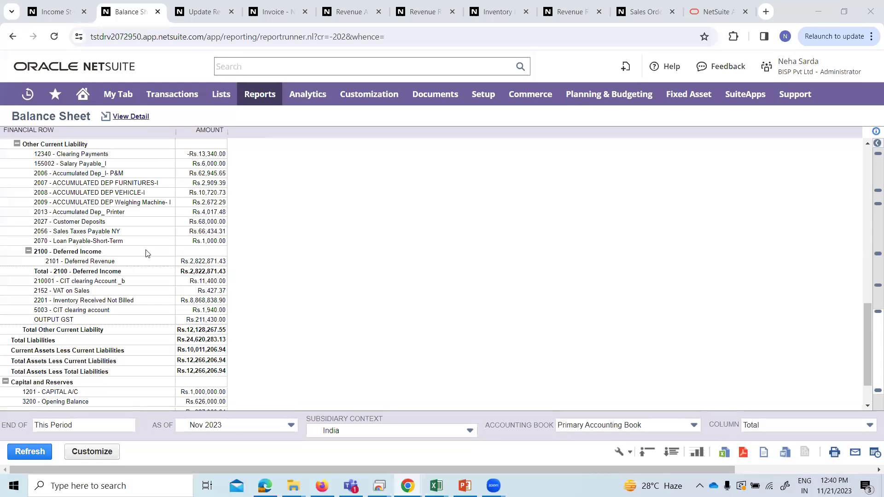
- Open the detail report of the Deferred Revenue balance and find the newly posted 301-II invoice among its transactions
click(204, 264)
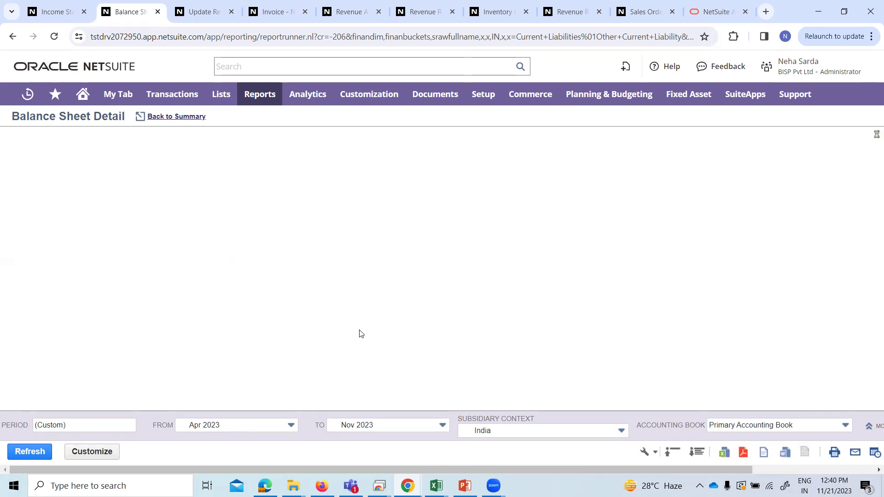
scroll(330, 294, down, 10)
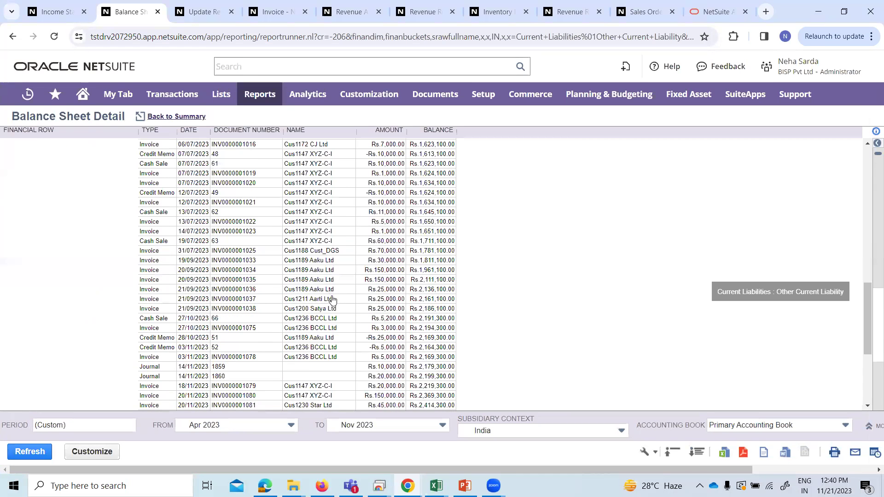
scroll(333, 299, down, 4)
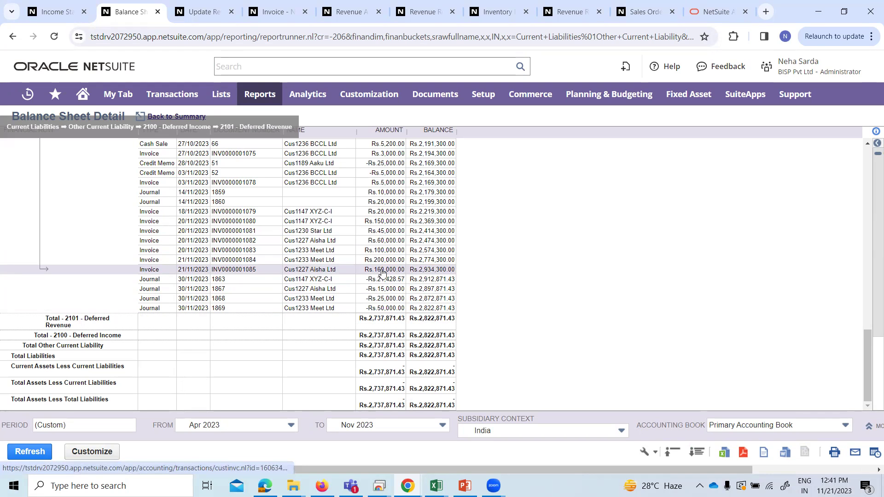
scroll(379, 273, up, 4)
scroll(377, 276, down, 2)
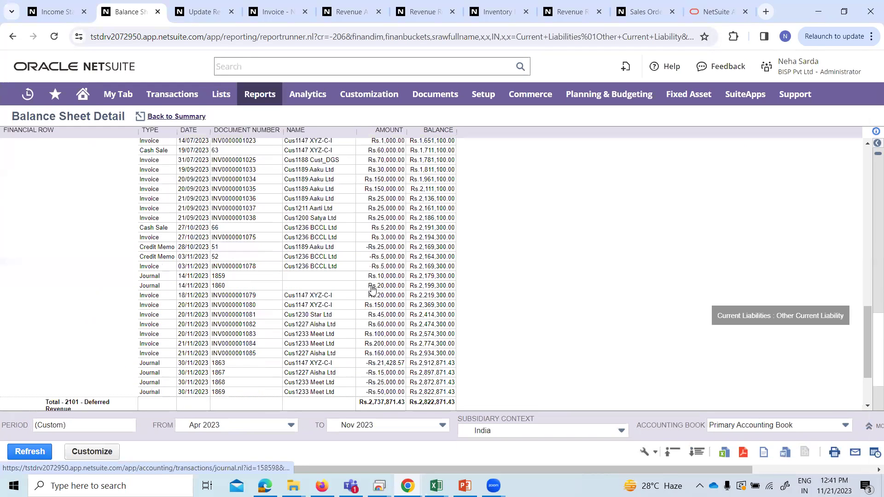
- Open the page for immediately running the revenue recognition journal entries, using the browser tab with the revenue arrangement update status
click(196, 13)
mouse_move(180, 94)
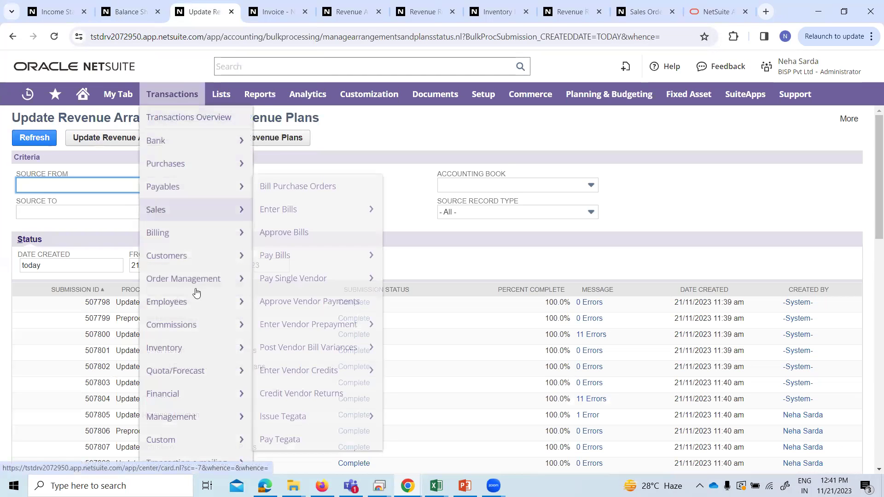
mouse_move(178, 395)
scroll(347, 323, down, 5)
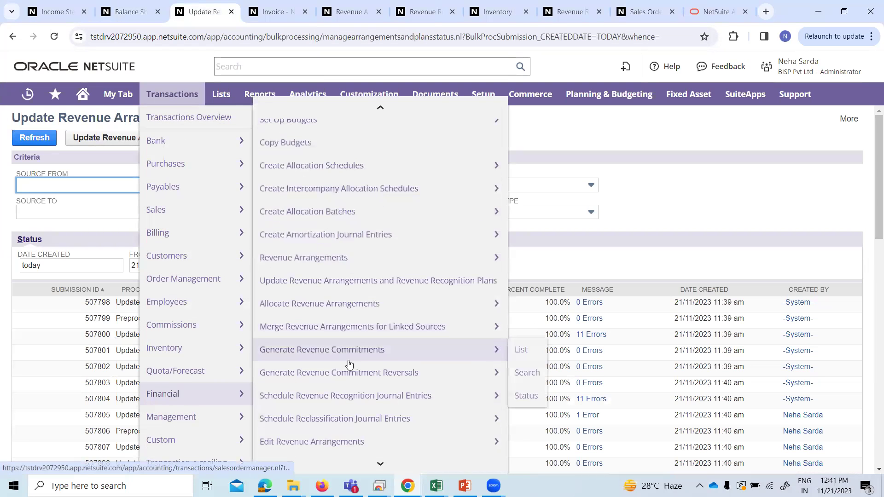
mouse_move(344, 290)
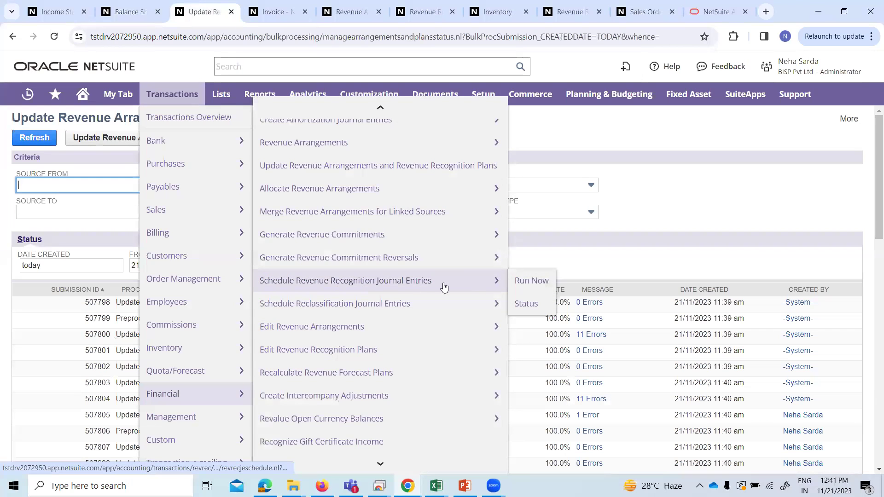
click(527, 282)
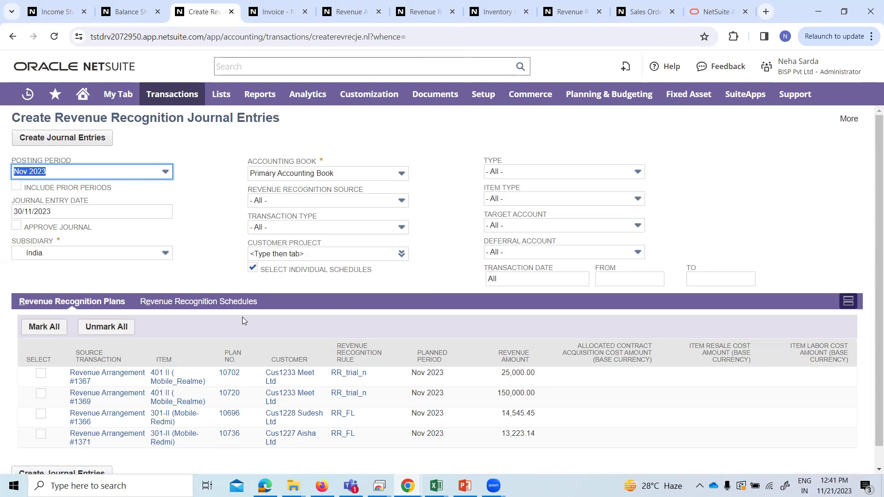
- Create an approved Nov 2023 revenue recognition journal entry for Revenue Arrangement #1371's 301-II plan only
scroll(243, 321, down, 1)
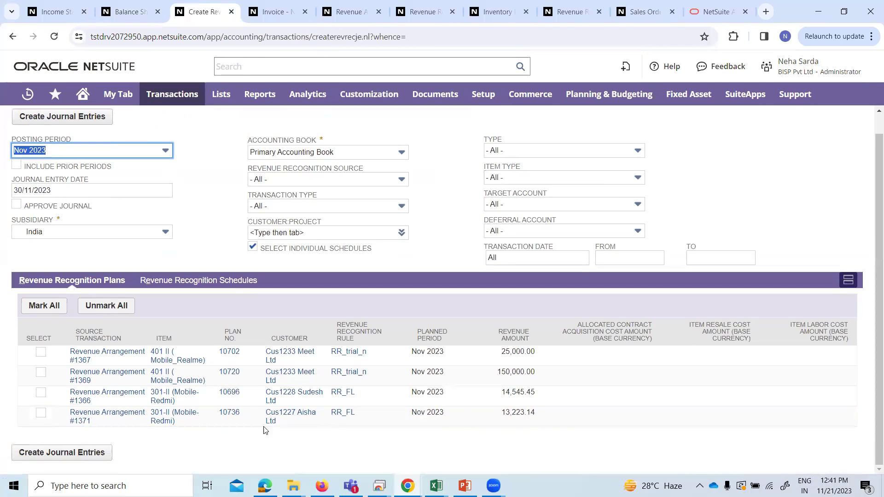
click(40, 413)
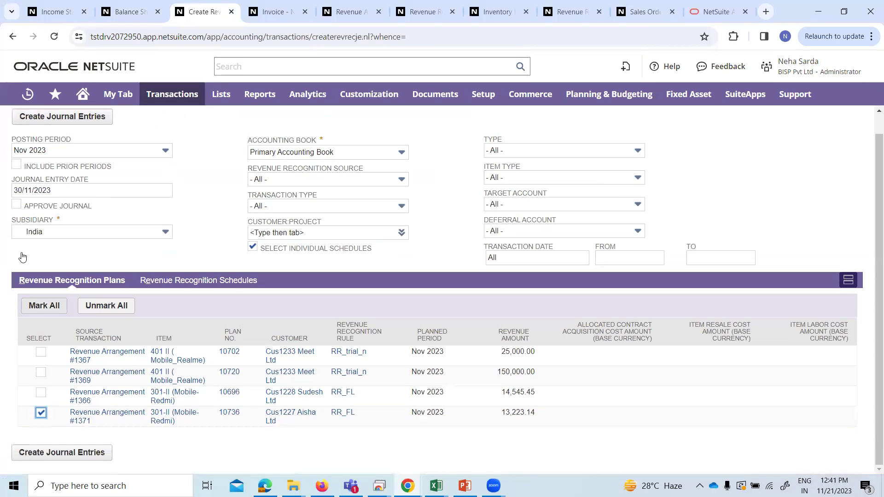
click(16, 205)
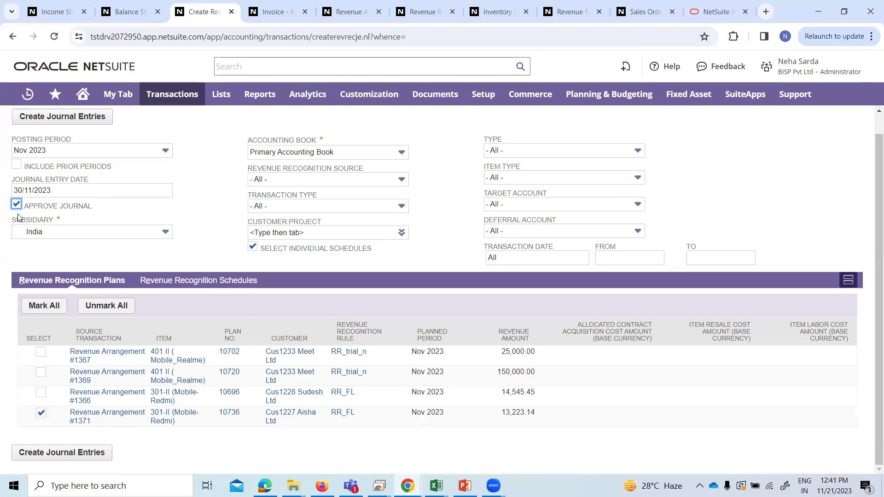
click(61, 117)
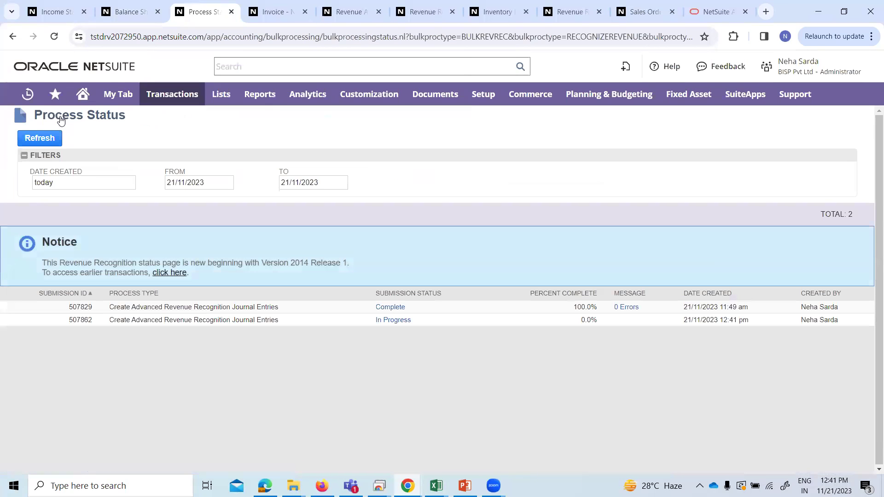
- Refresh the process status and open the journal entry created by the newest revenue recognition submission
click(44, 146)
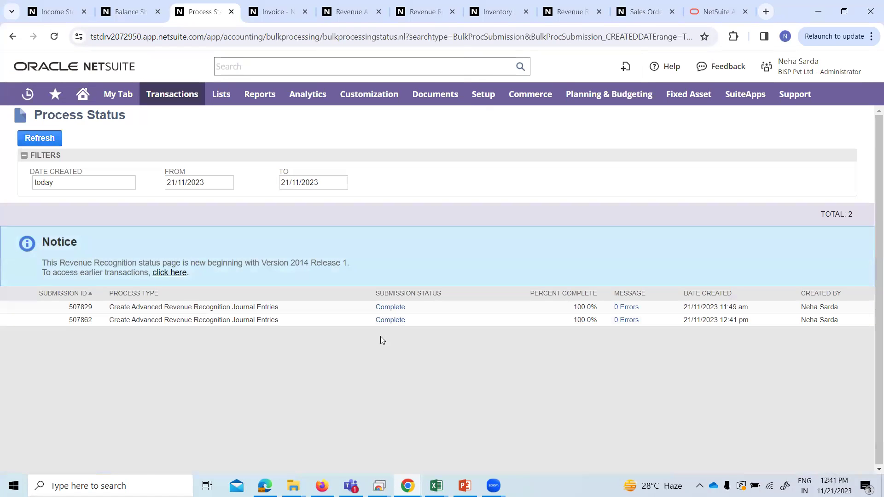
click(399, 320)
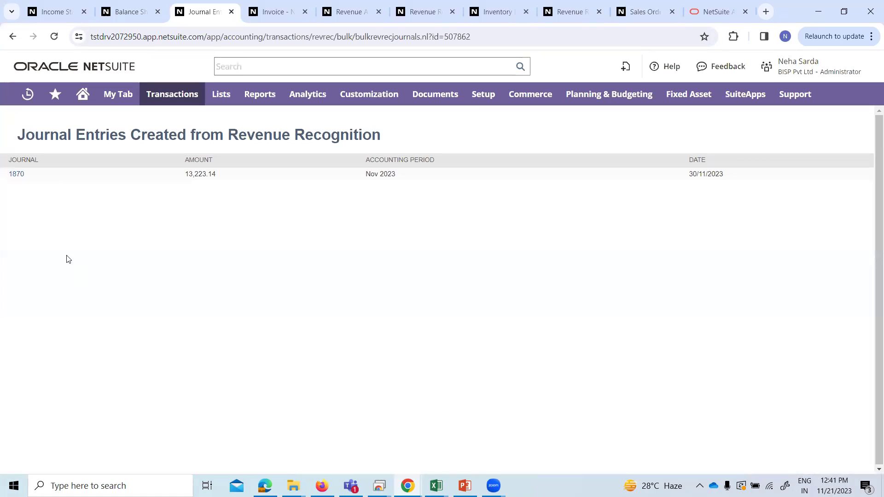
click(16, 180)
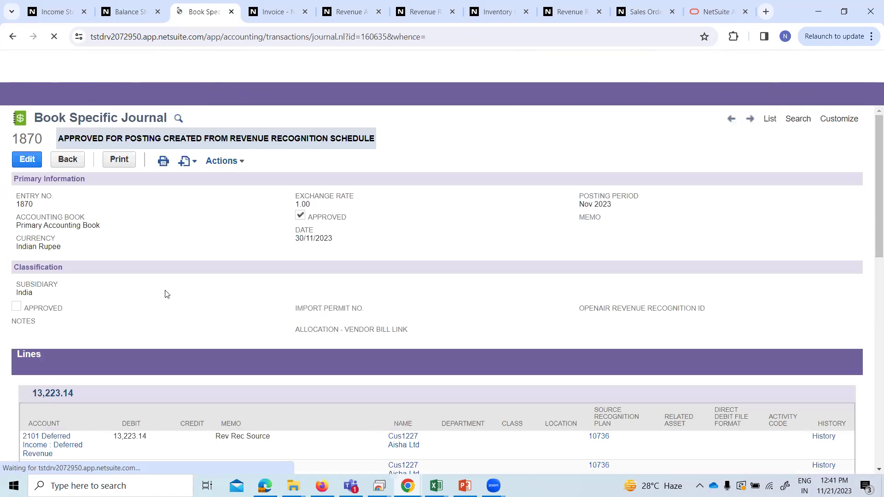
- Refresh the Balance Sheet Detail report and find the new recognition journal among the Deferred Revenue transactions
click(124, 4)
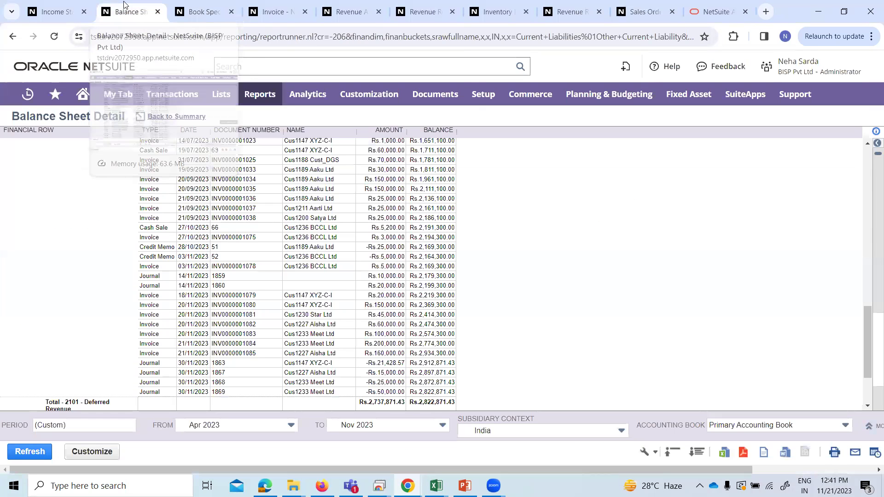
click(30, 452)
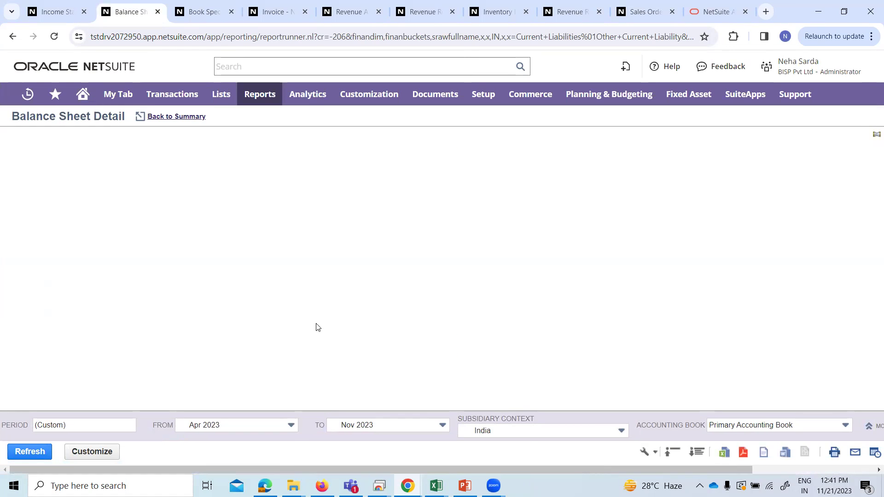
scroll(328, 307, down, 5)
scroll(329, 306, down, 10)
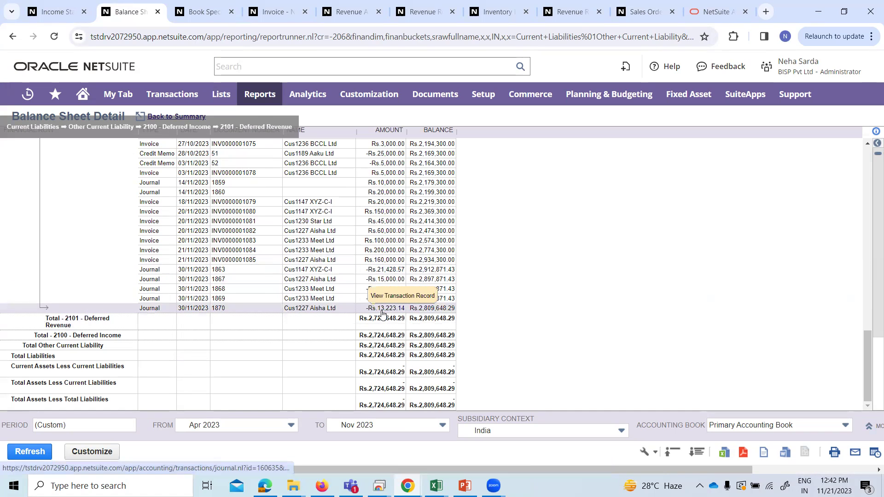
- Review the recognition journal's lines and open the GL Impact of the 301-II invoice in its own browser tab
click(188, 6)
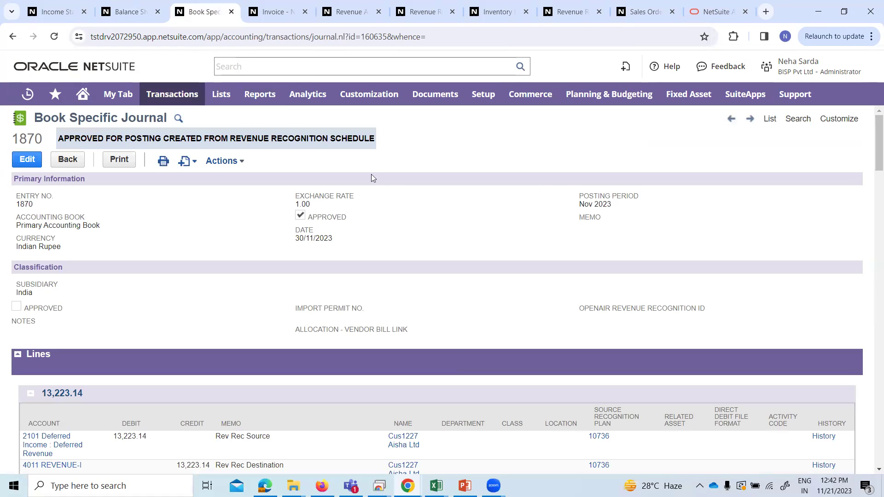
scroll(214, 241, down, 1)
scroll(215, 243, up, 1)
click(263, 13)
mouse_move(460, 199)
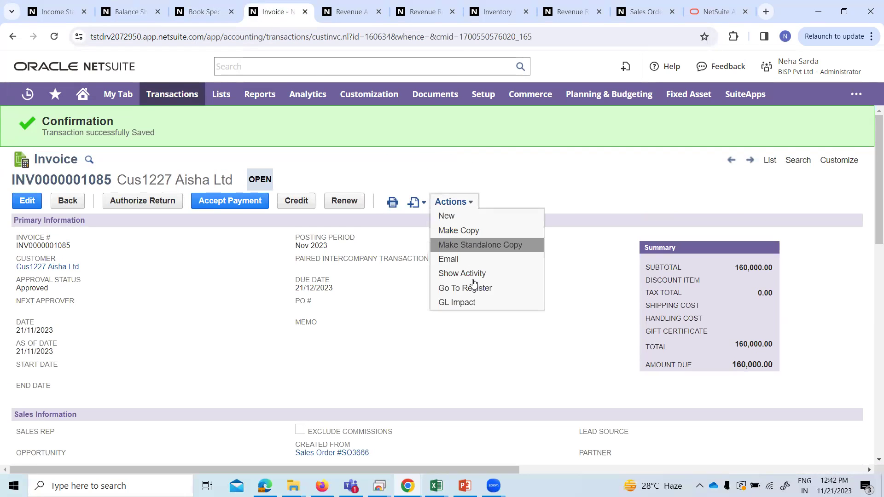
click(470, 303)
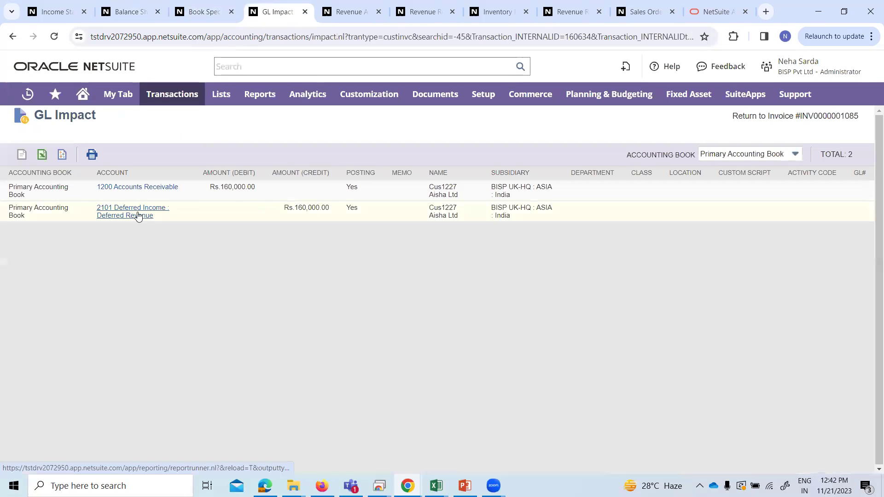
- Open the GL Impact of the new revenue recognition journal to examine its debit and credit accounts
click(201, 13)
mouse_move(224, 162)
click(228, 217)
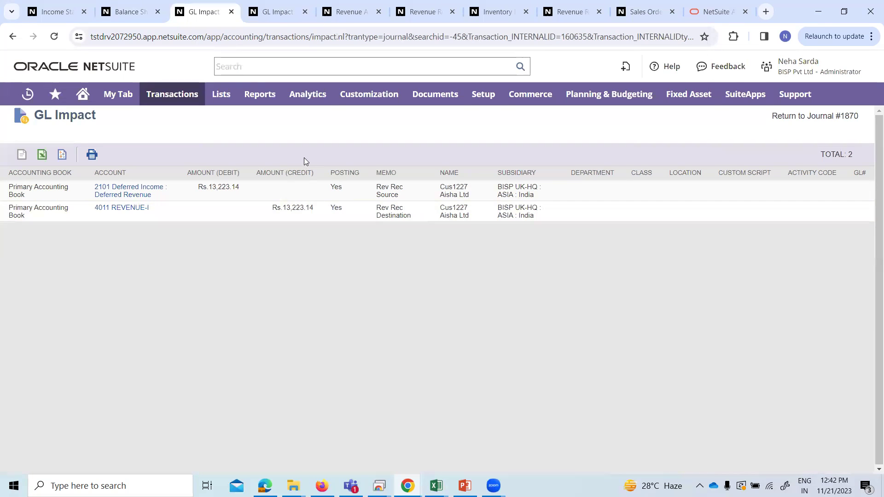
- Recheck the Deferred Revenue detail against the journal's GL Impact, and switch to the RR_cases workbook in Excel for the proration calculation
click(132, 14)
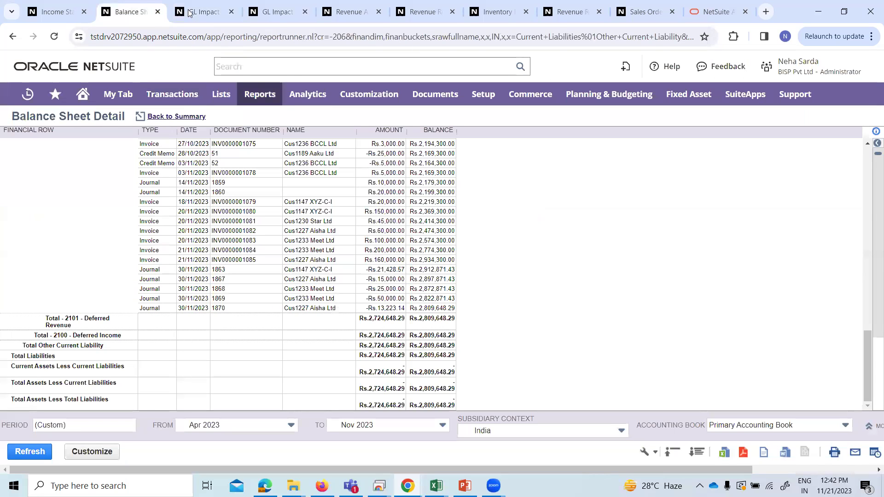
click(188, 13)
mouse_move(436, 486)
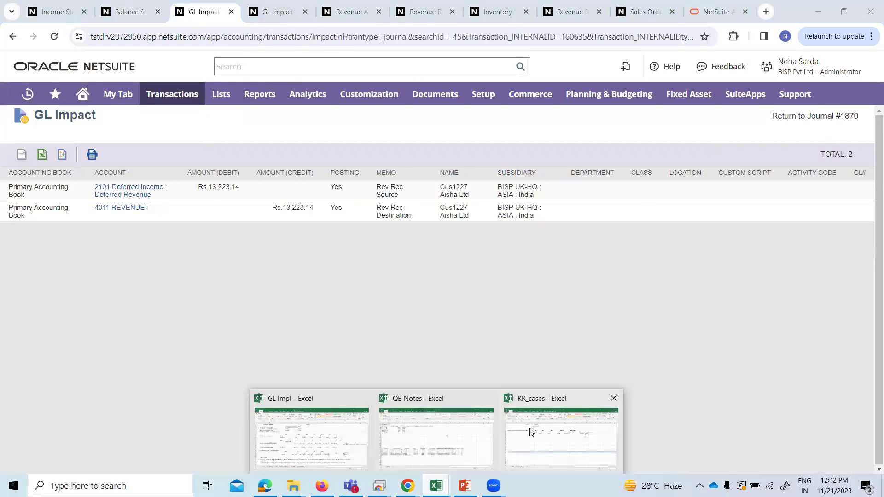
click(532, 432)
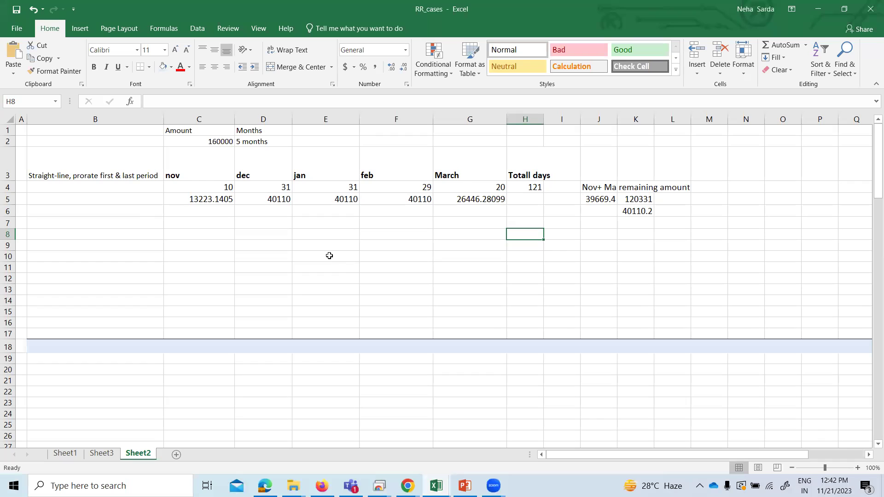